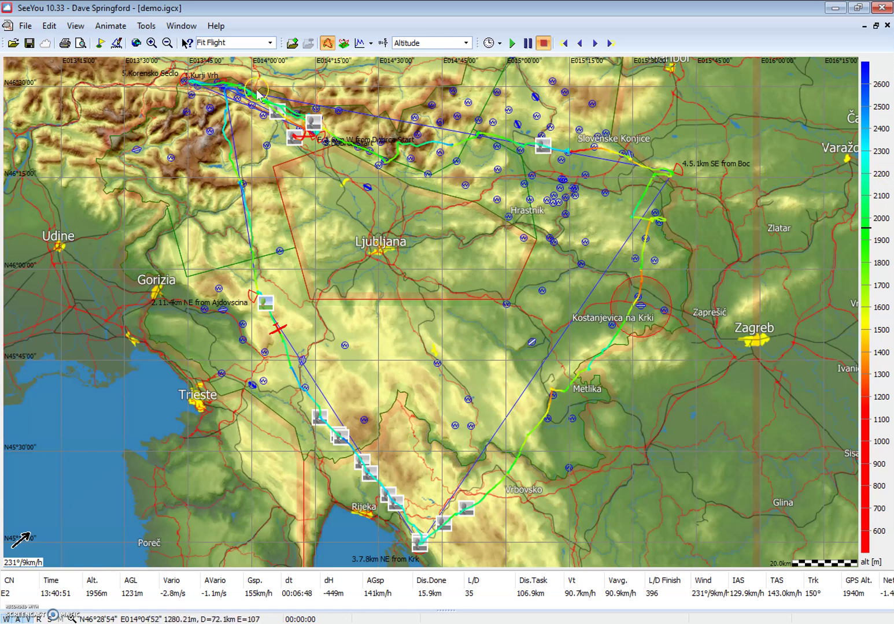
- Open Tools > Options and drag the Options dialog toward the centre of the map
left_click(138, 26)
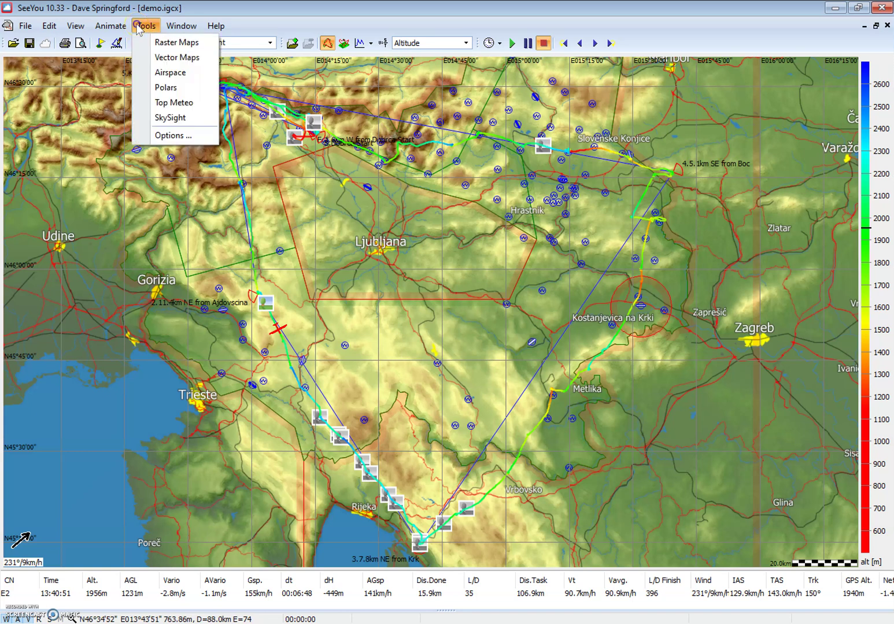
left_click(142, 137)
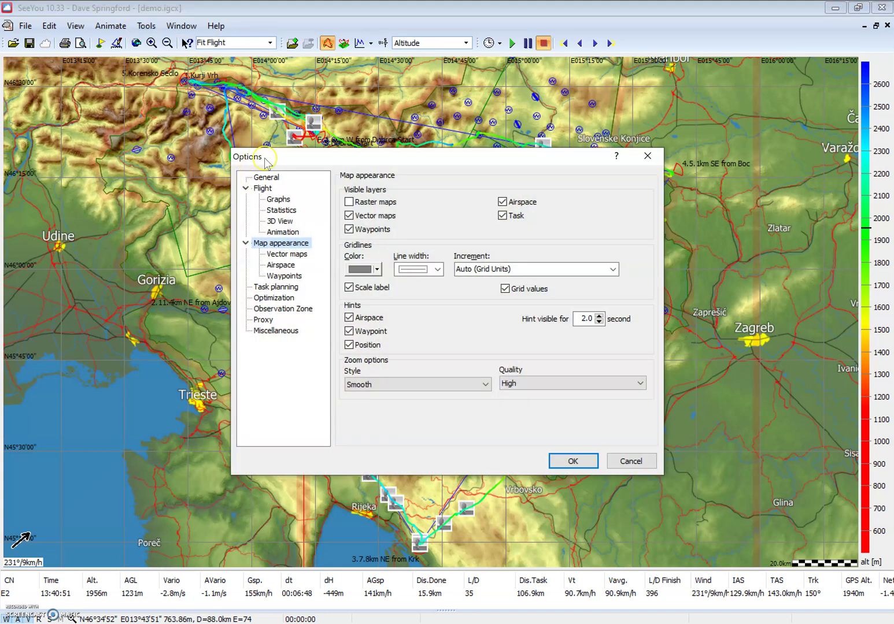
left_click_drag(270, 158, 420, 155)
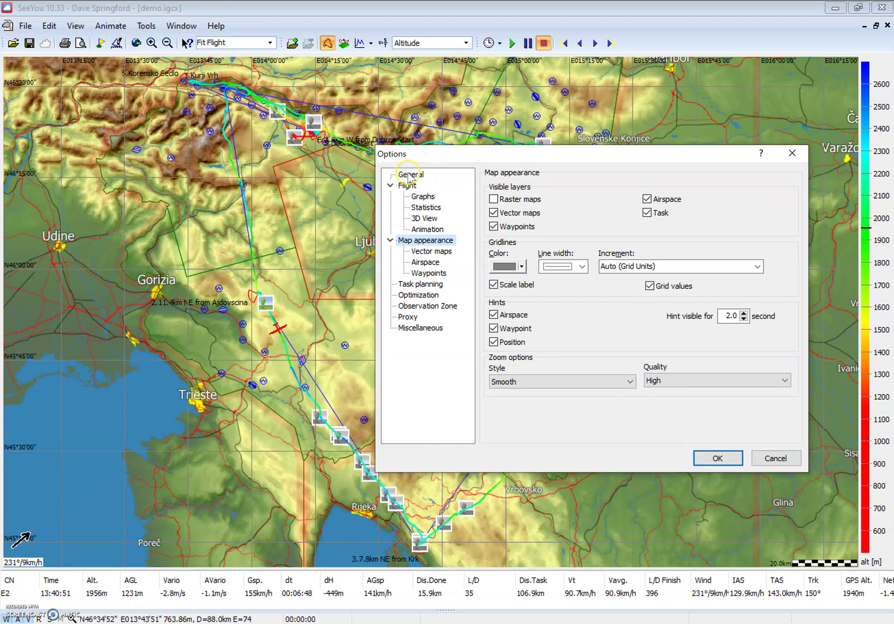
- On the General page, set altitude units to feet and vertical speed and wind units to knots
left_click(409, 175)
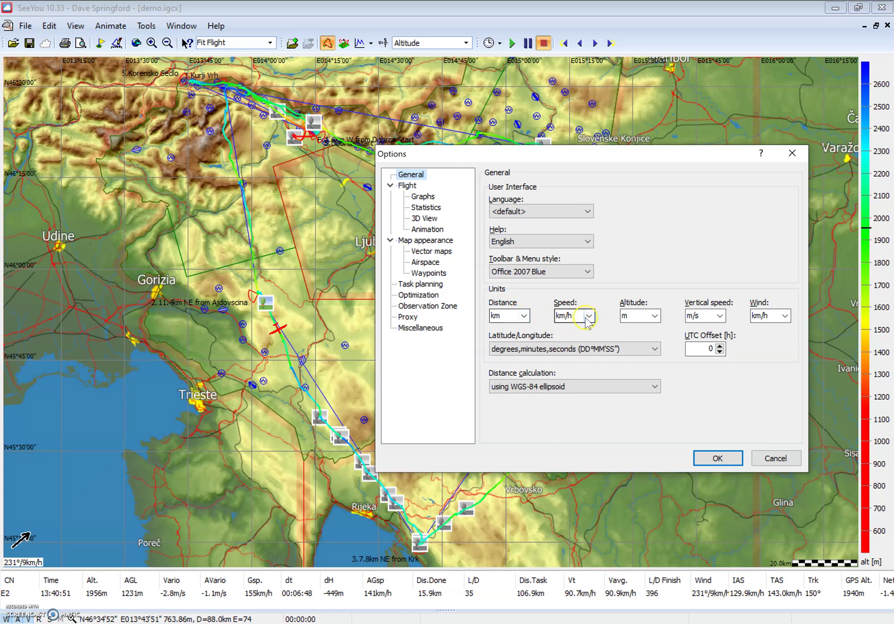
left_click(654, 316)
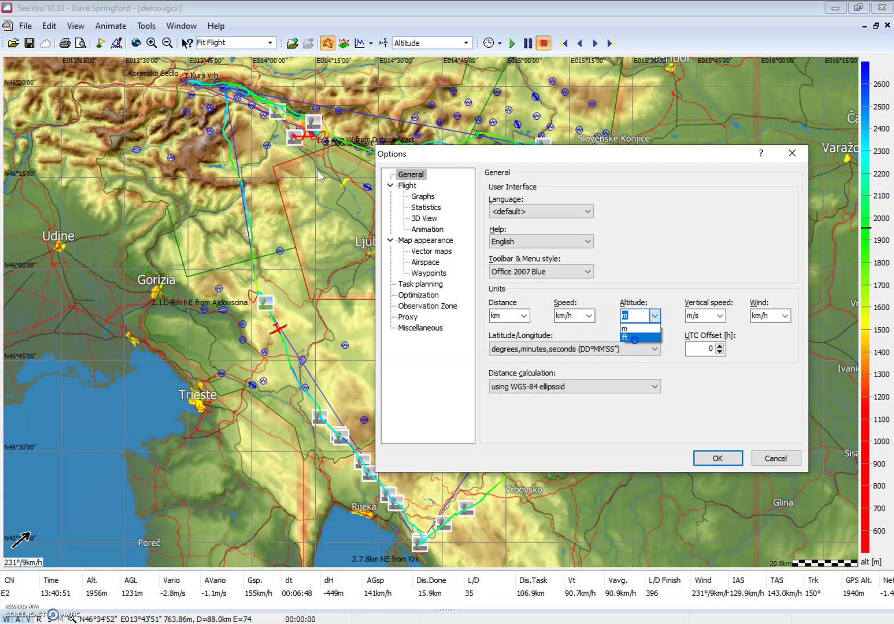
left_click(637, 339)
left_click(719, 316)
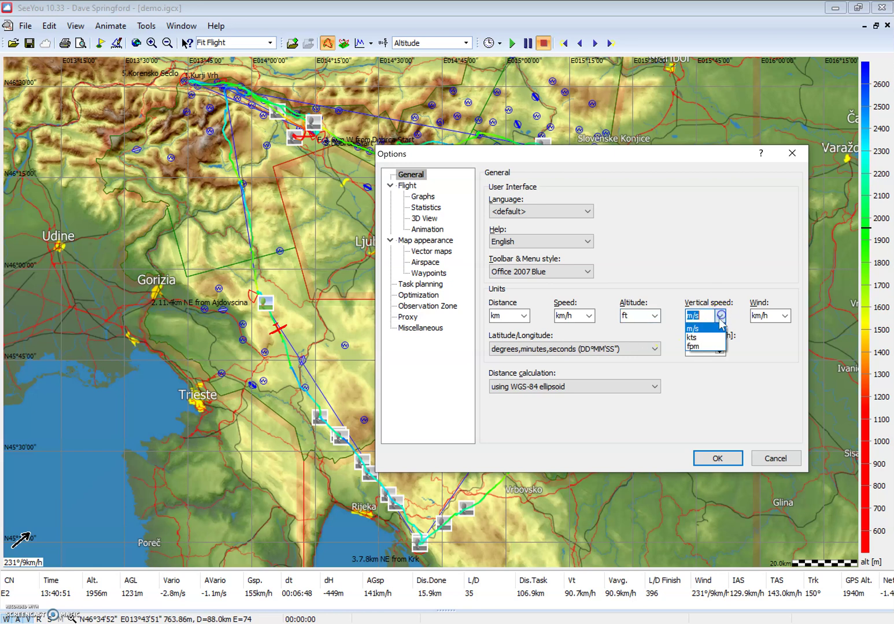
left_click(706, 340)
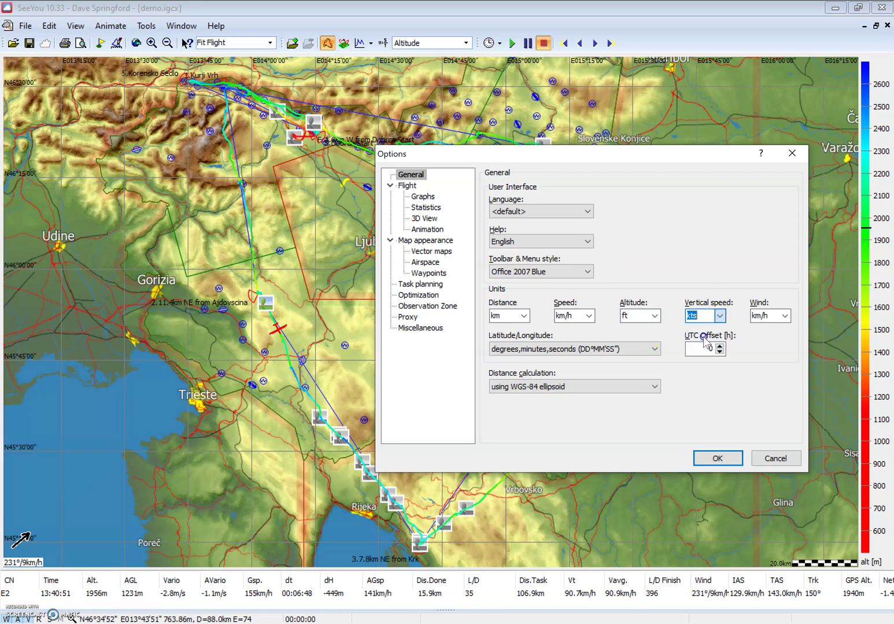
left_click(785, 316)
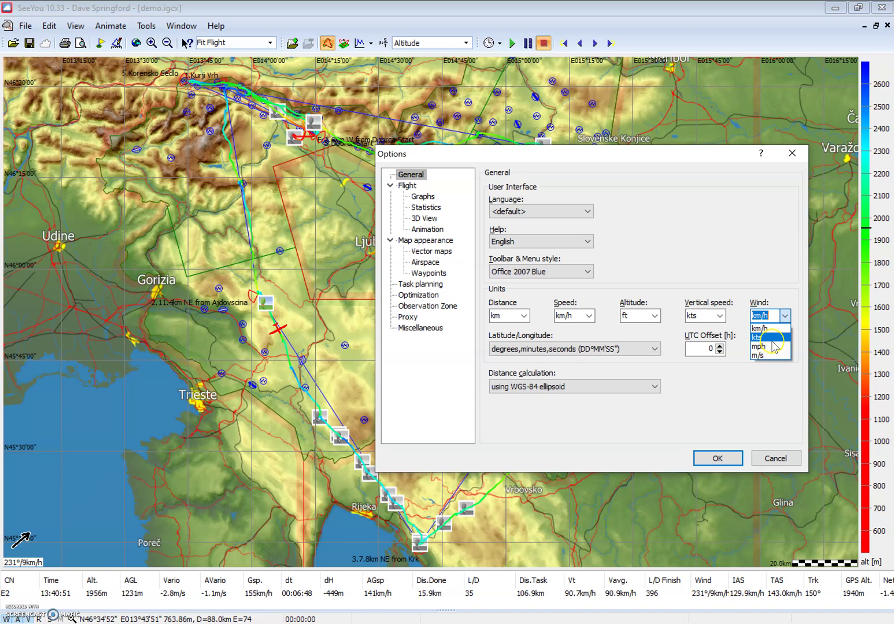
left_click(771, 339)
- Set the UTC offset to -4
double_click(699, 349)
type("-4")
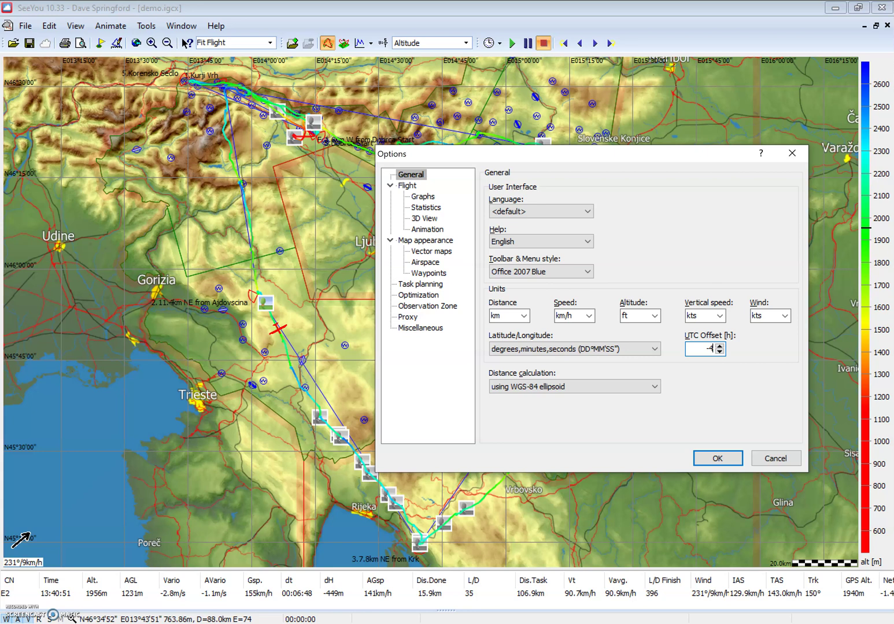
left_click(719, 352)
left_click(719, 346)
- On the Flight page, cycle the Selected Fix marker through triangle and cross to the flag symbol
left_click(407, 187)
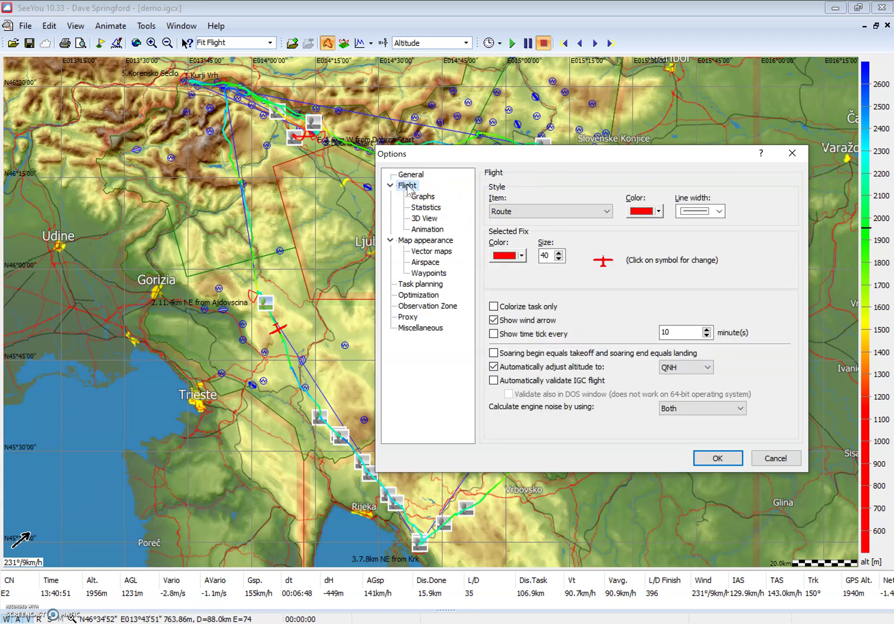
left_click(613, 303)
left_click(285, 308)
left_click(603, 263)
left_click(605, 261)
left_click(603, 260)
- Cycle the Selected Fix marker past the airplane symbol and back to the flag
left_click(620, 285)
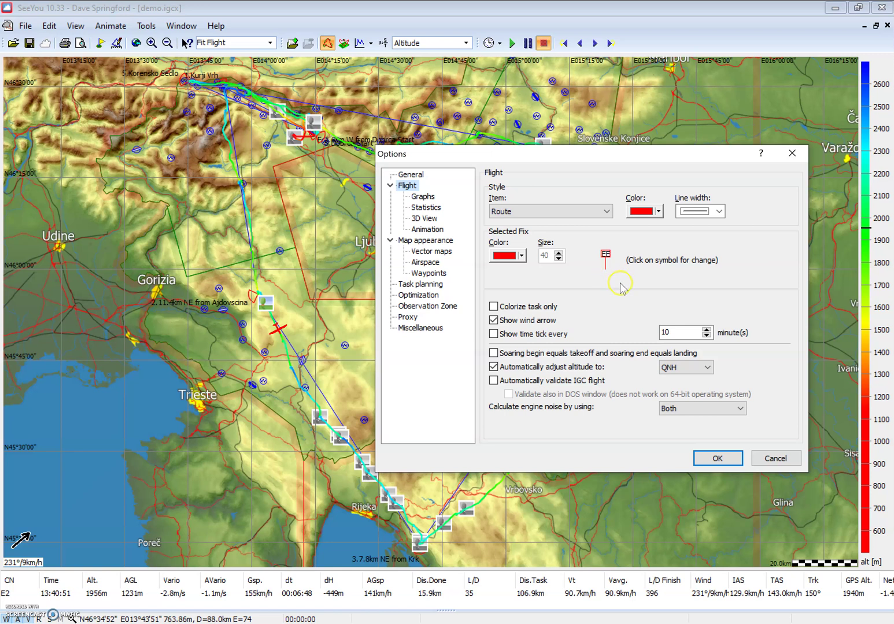
left_click(603, 259)
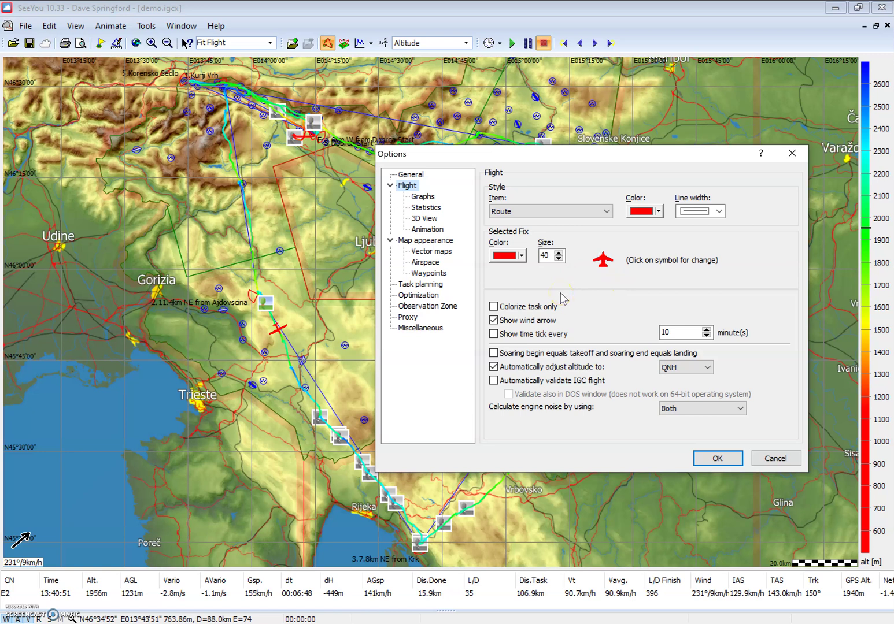
left_click(603, 261)
left_click(603, 262)
left_click(602, 262)
left_click(602, 262)
- Leave the altitude reference on QNH and return to the Map appearance page
left_click(621, 371)
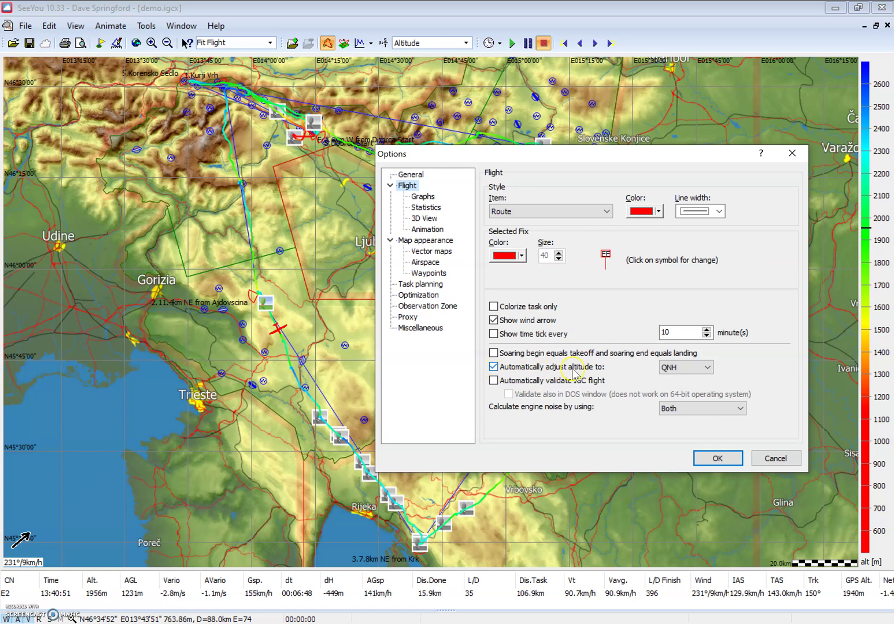
left_click(707, 368)
left_click(743, 363)
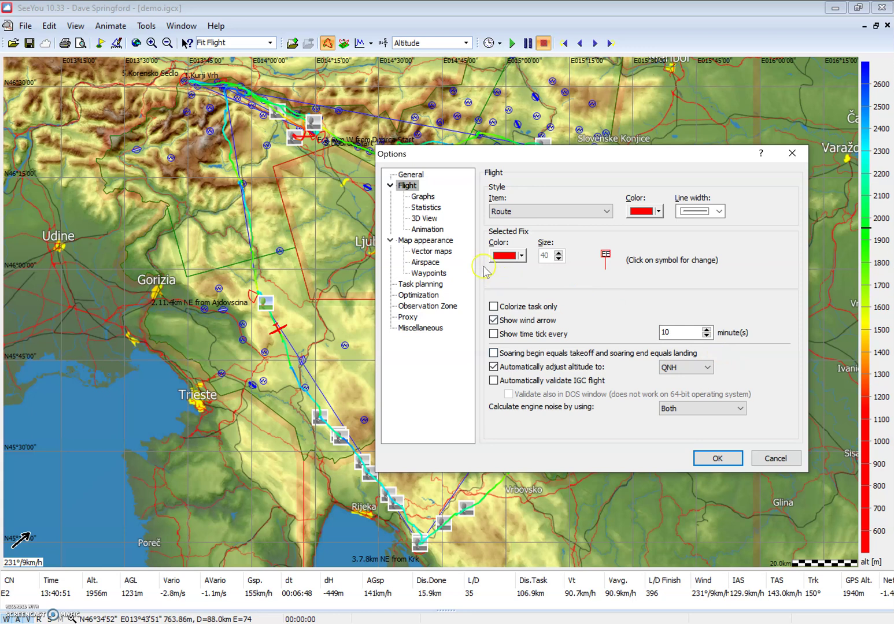
left_click(418, 242)
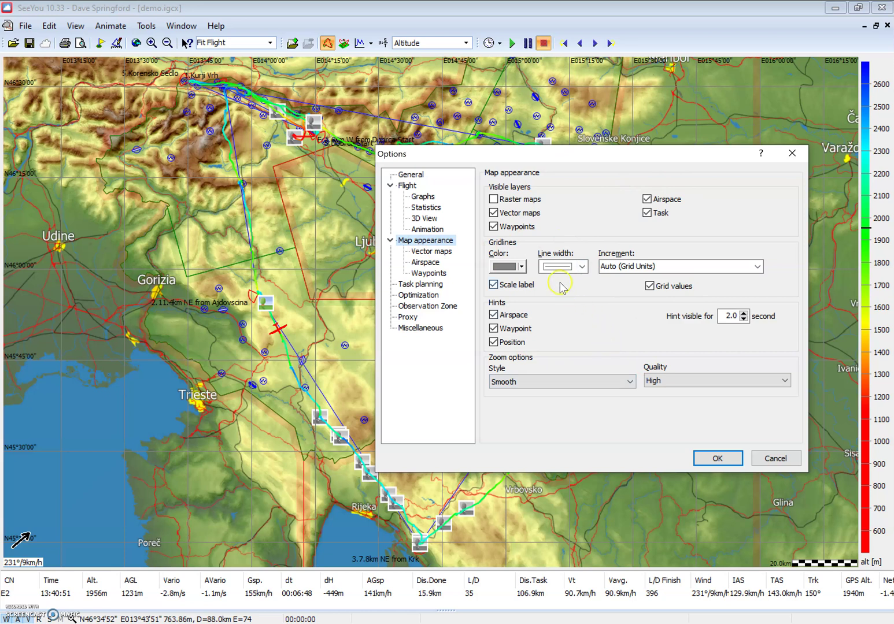
- Choose the Low land landscape scheme on the Vector maps page and apply it with OK
left_click(427, 252)
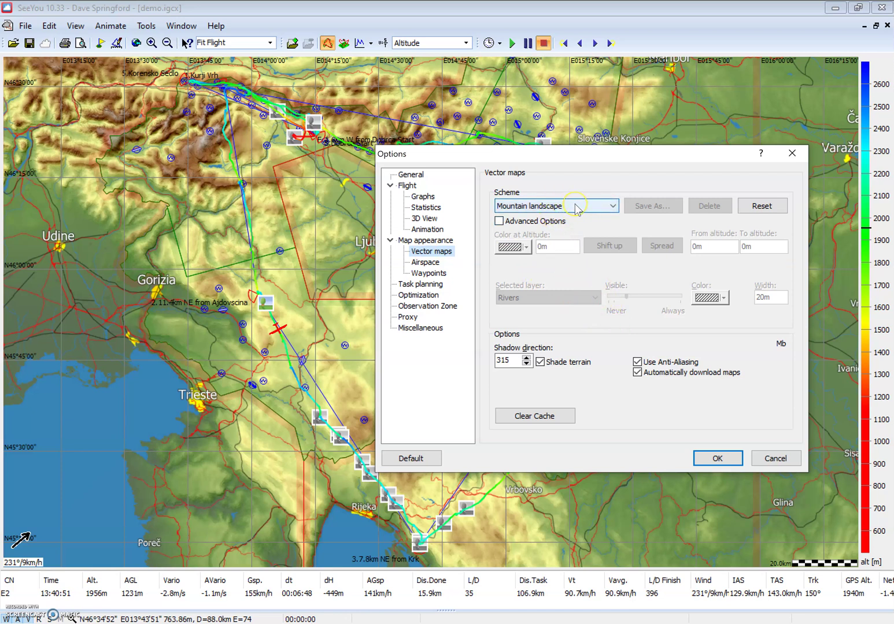
left_click(612, 208)
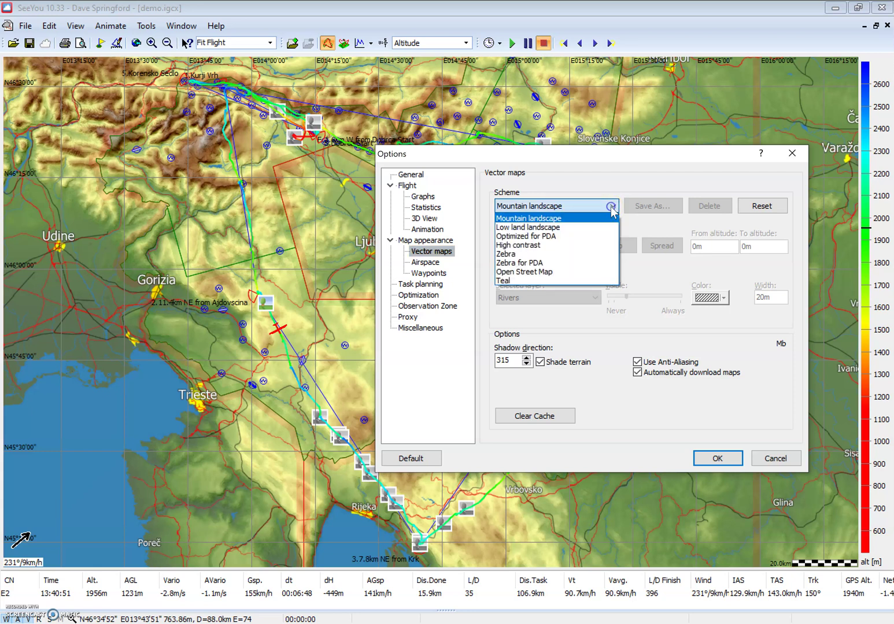
left_click(586, 228)
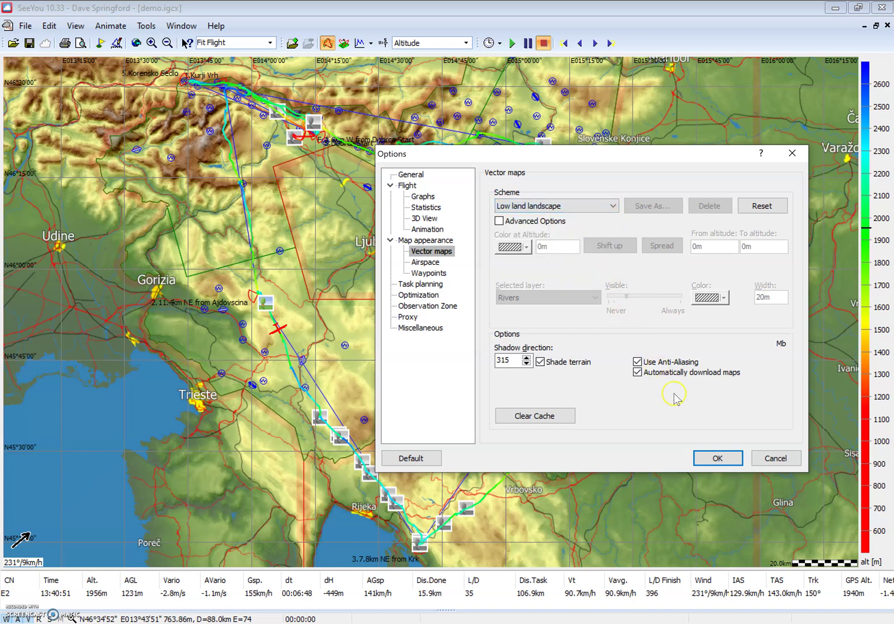
left_click(718, 458)
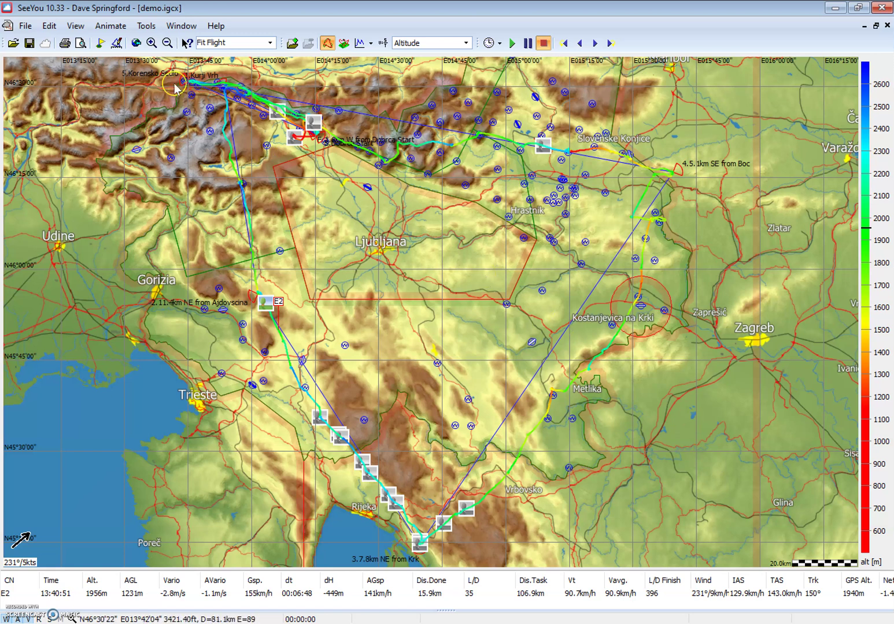
- In Tools > Vector Maps, switch the scheme from Mountain landscape to Open Street Map and apply it
left_click(145, 25)
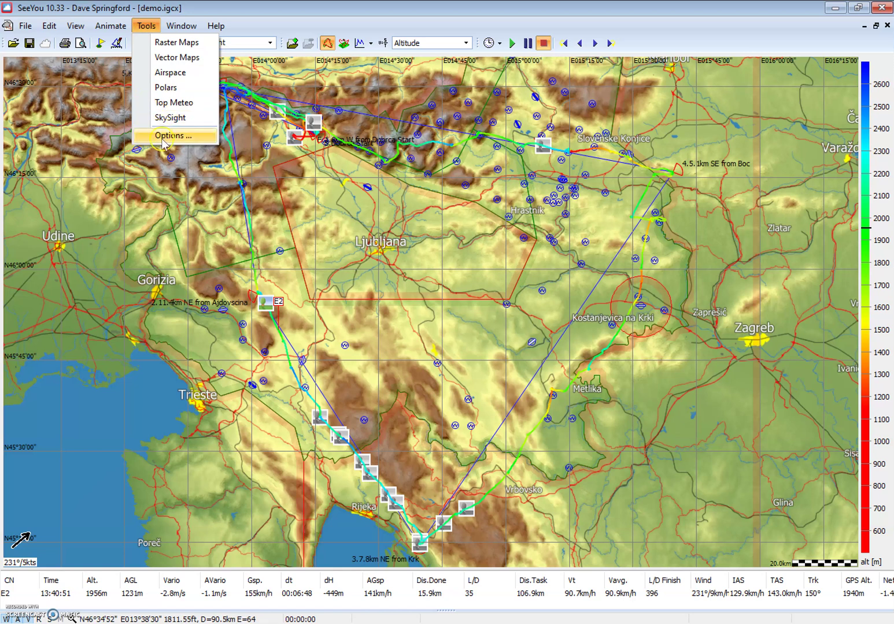
left_click(182, 58)
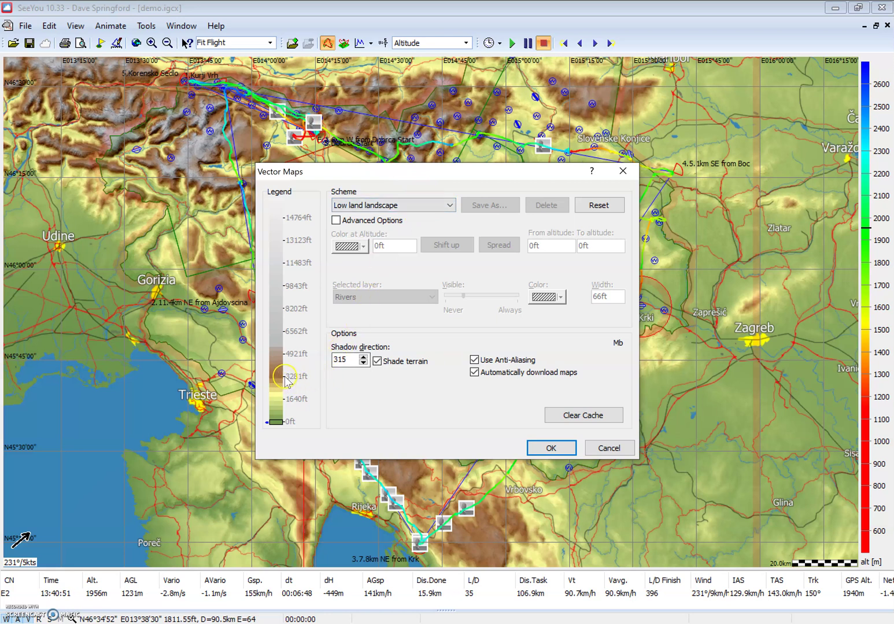
left_click(454, 206)
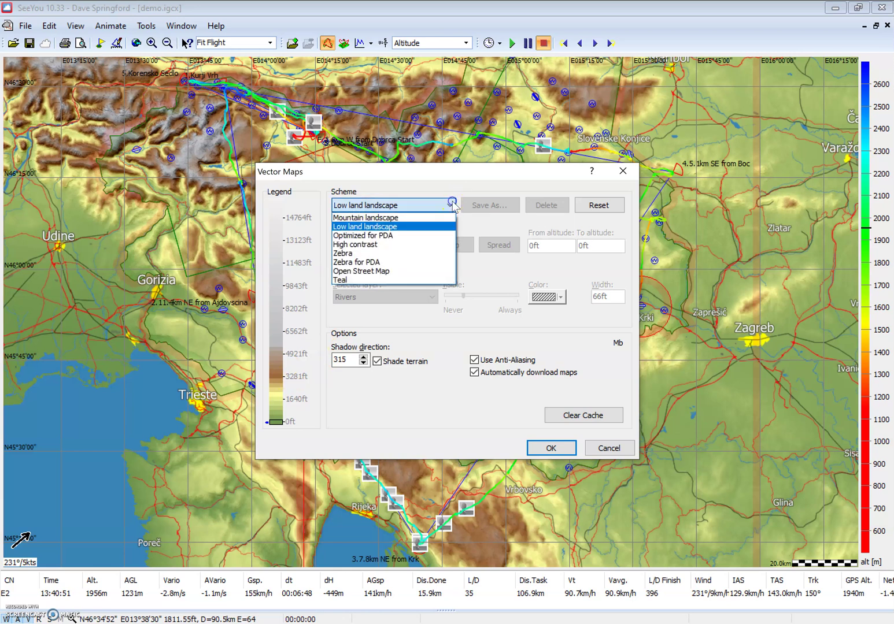
left_click(426, 220)
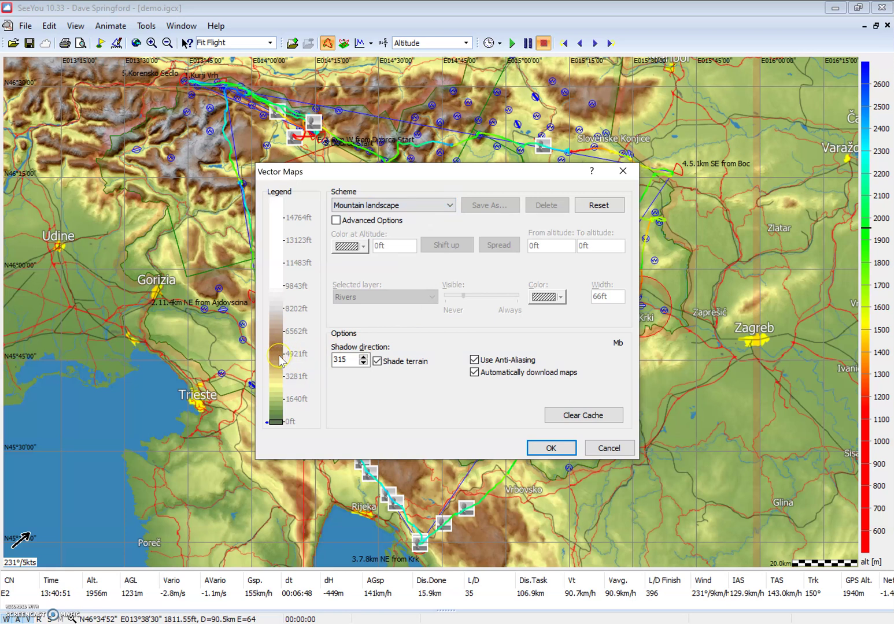
left_click(450, 206)
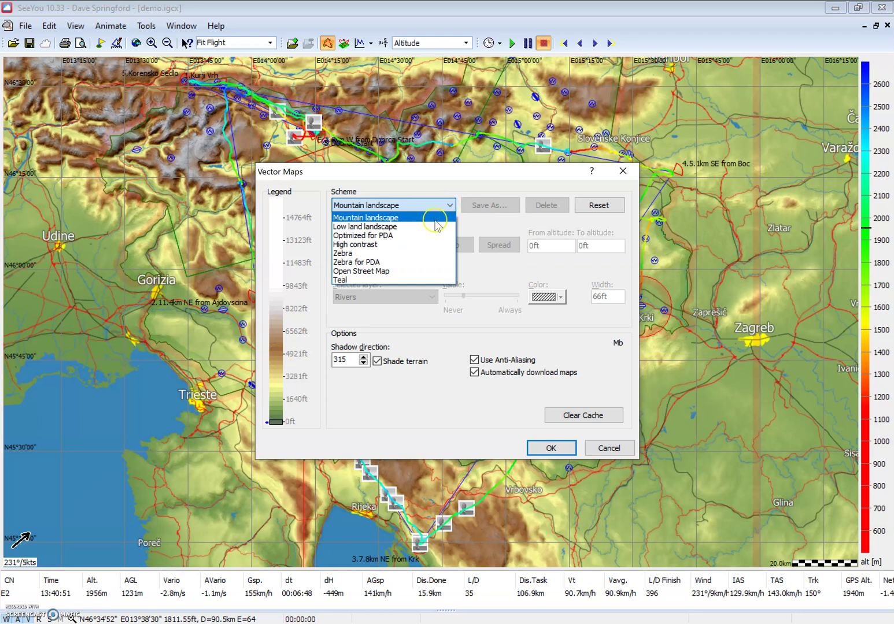
left_click(399, 271)
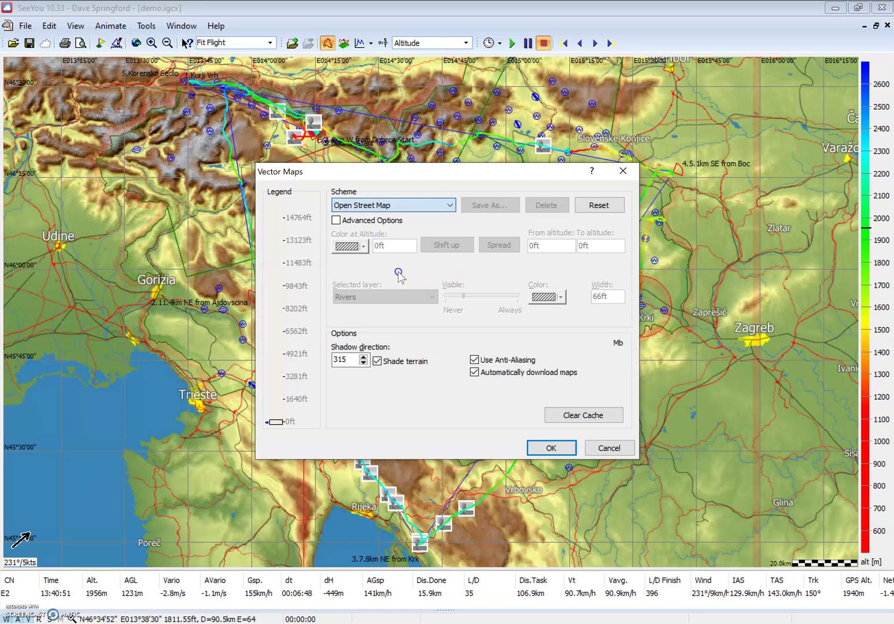
left_click(549, 447)
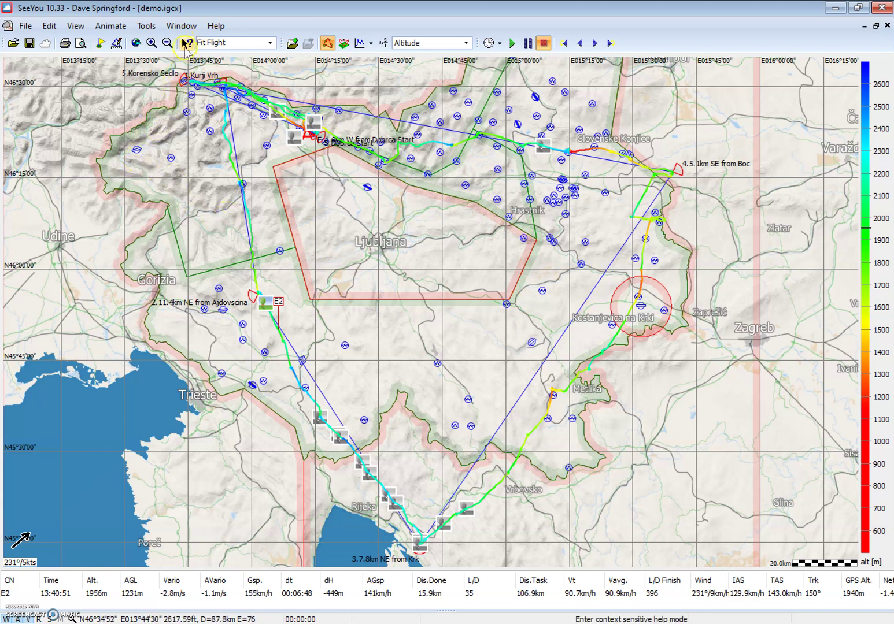
- Select the Teal scheme in Tools > Vector Maps and apply it to the map
left_click(149, 26)
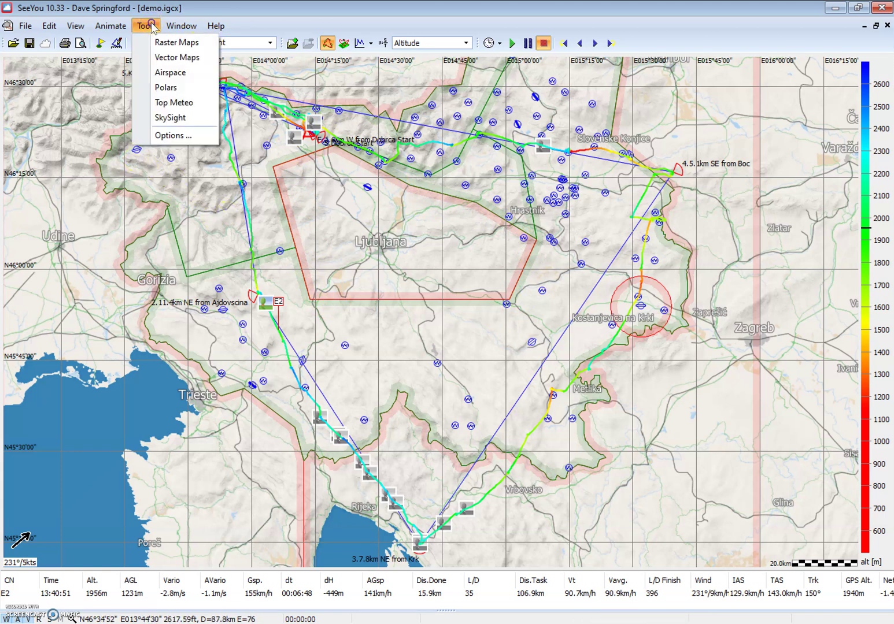
left_click(168, 60)
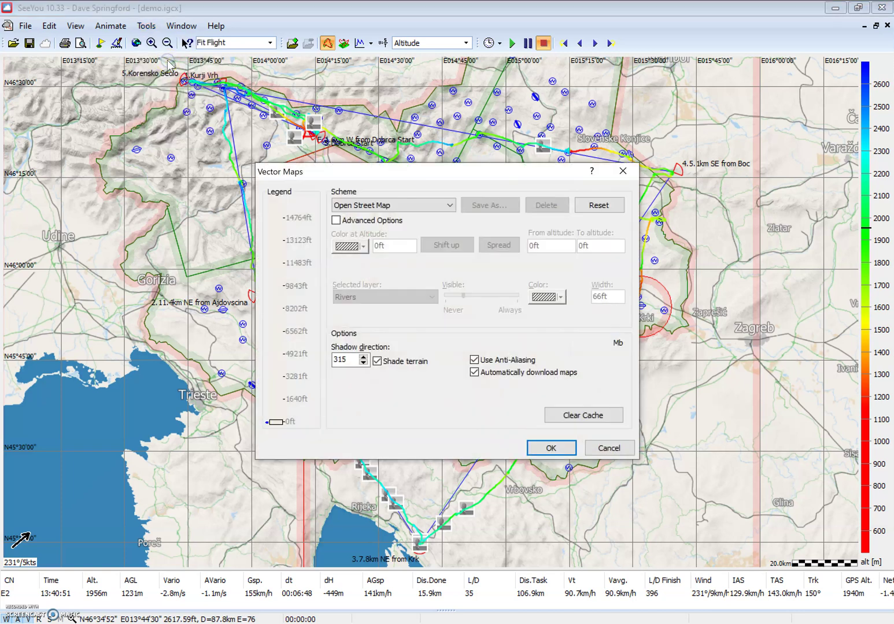
left_click(449, 205)
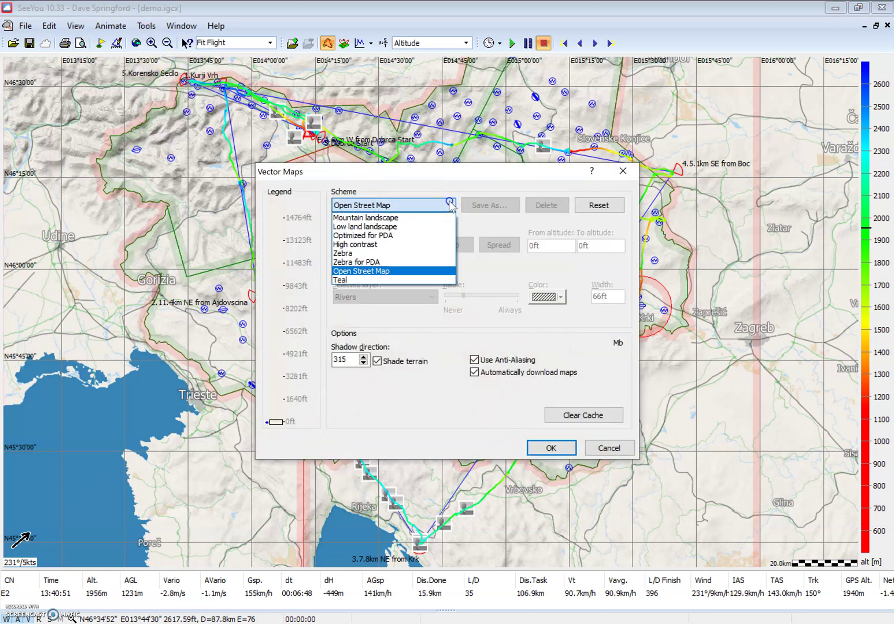
left_click(369, 281)
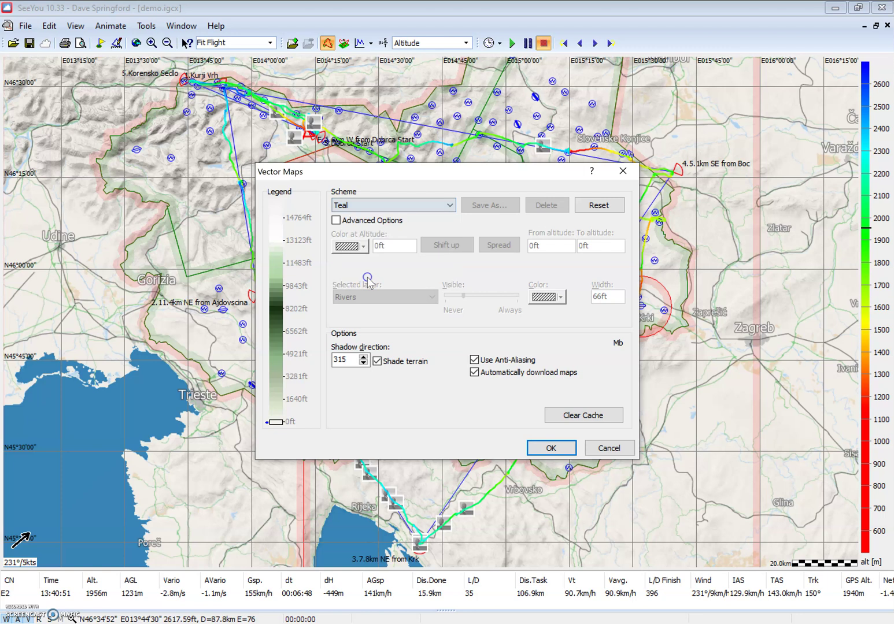
left_click(535, 449)
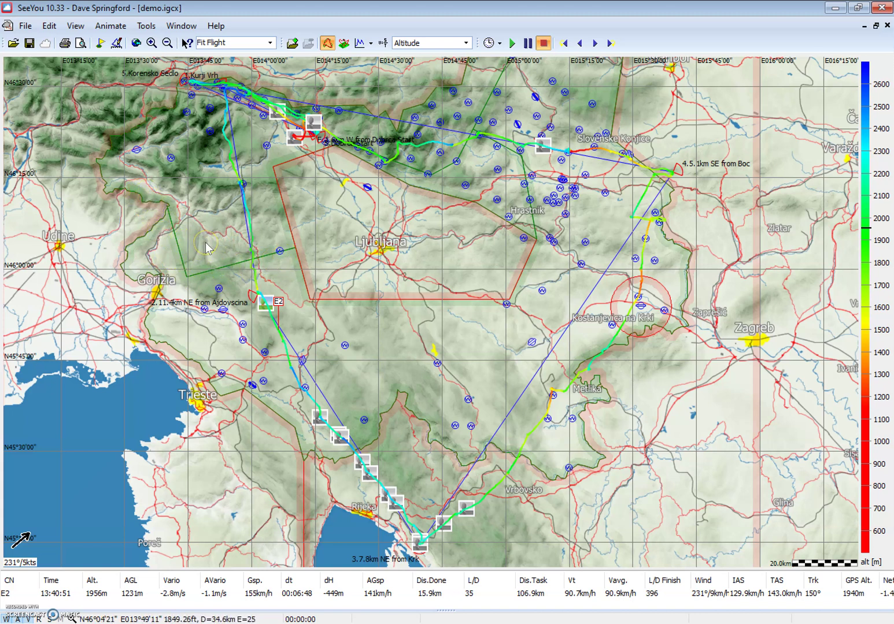
mouse_move(207, 246)
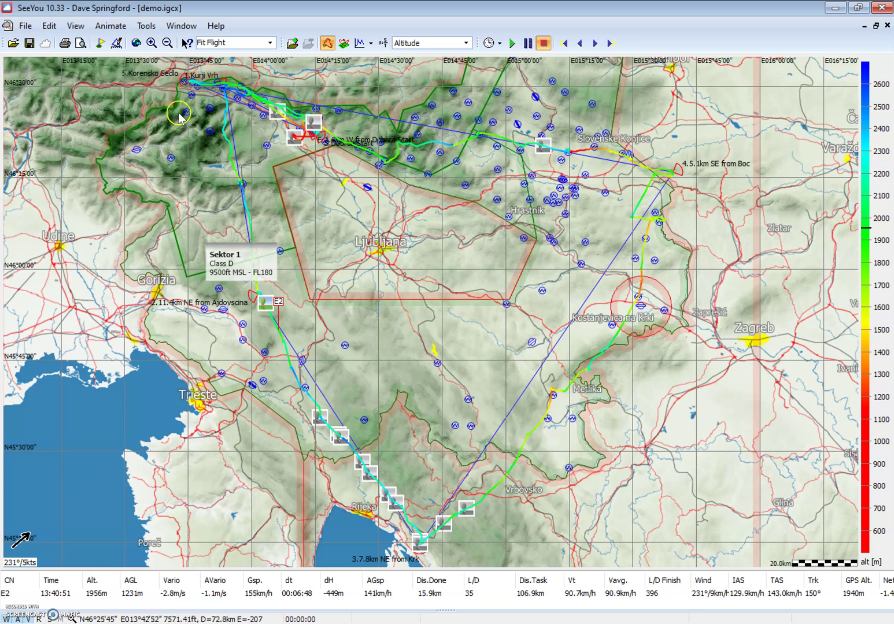
- On the Options Airspace page, give Class D the Solid fill style, apply it, and refresh the map
left_click(144, 27)
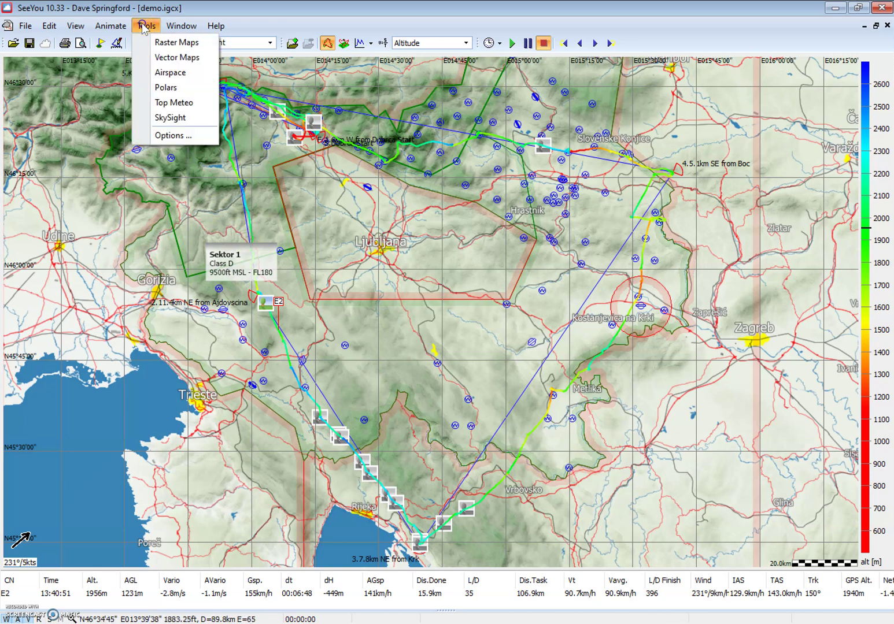
left_click(157, 136)
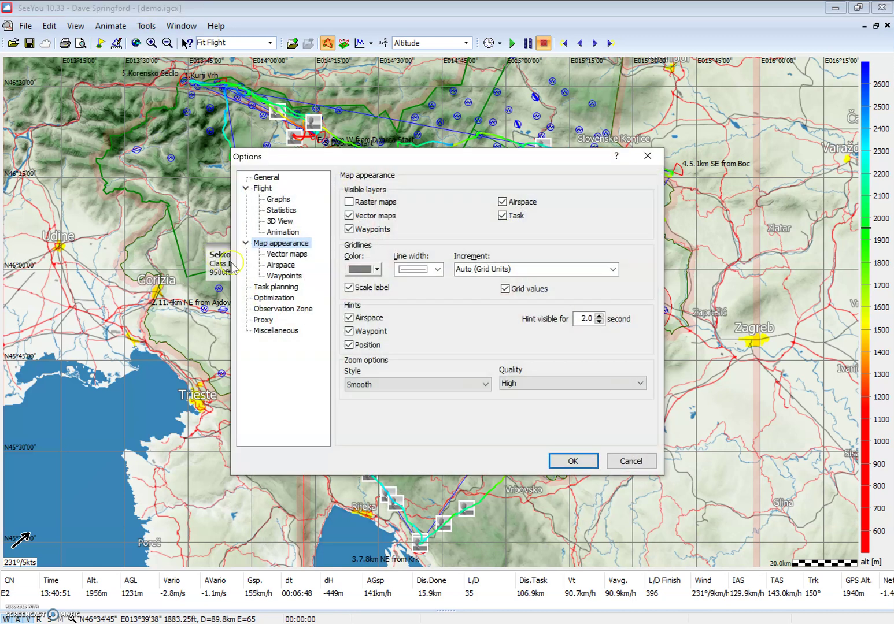
left_click(271, 269)
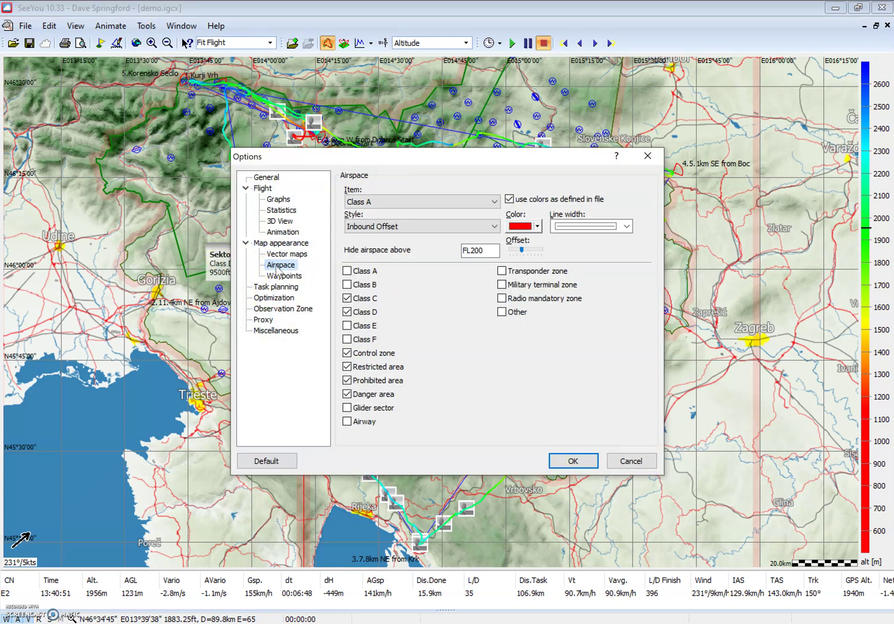
left_click(494, 202)
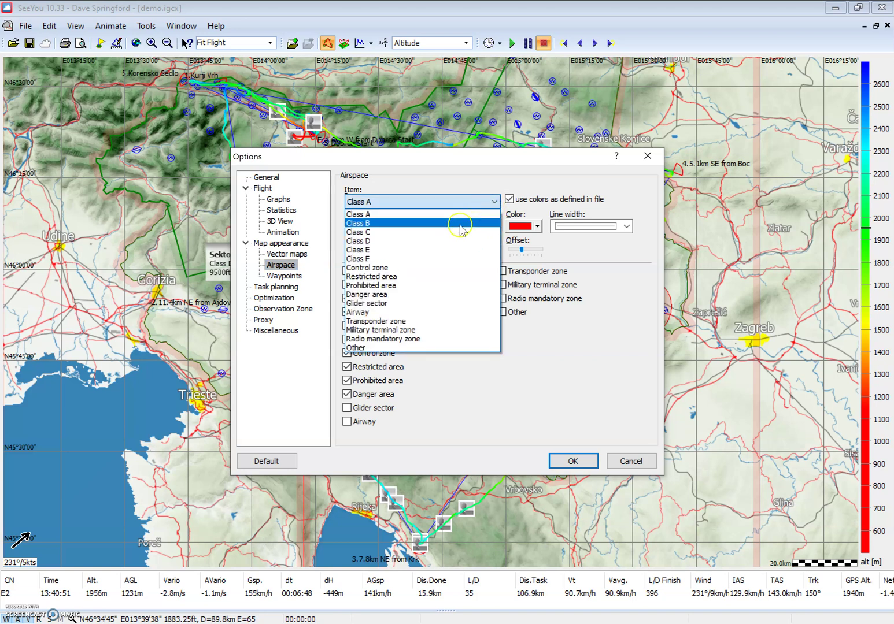
left_click(437, 241)
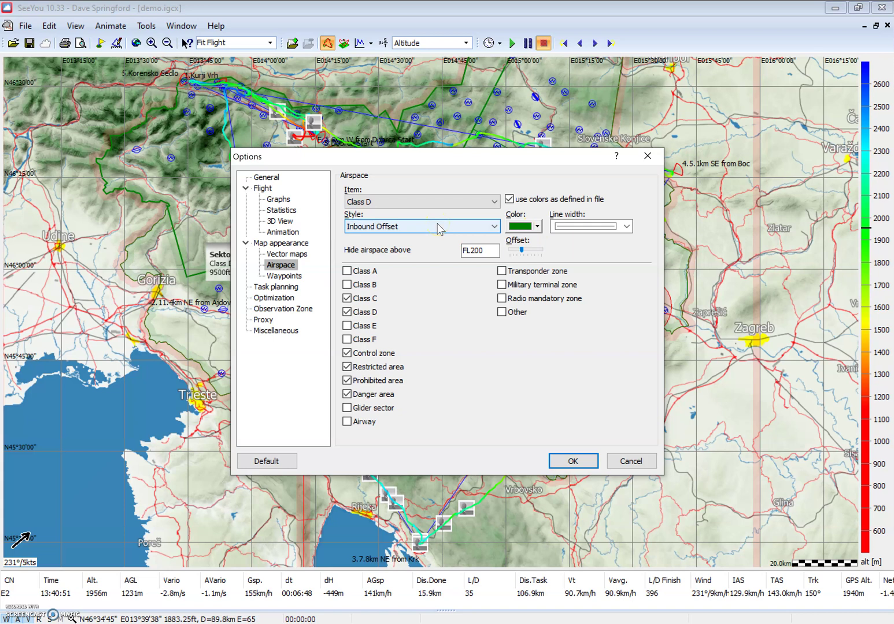
left_click(494, 226)
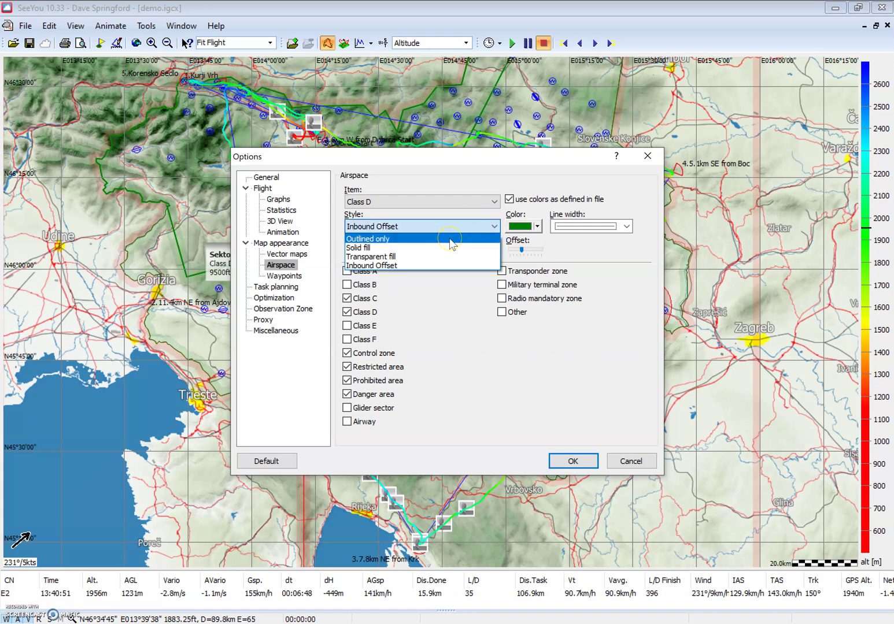
left_click(433, 249)
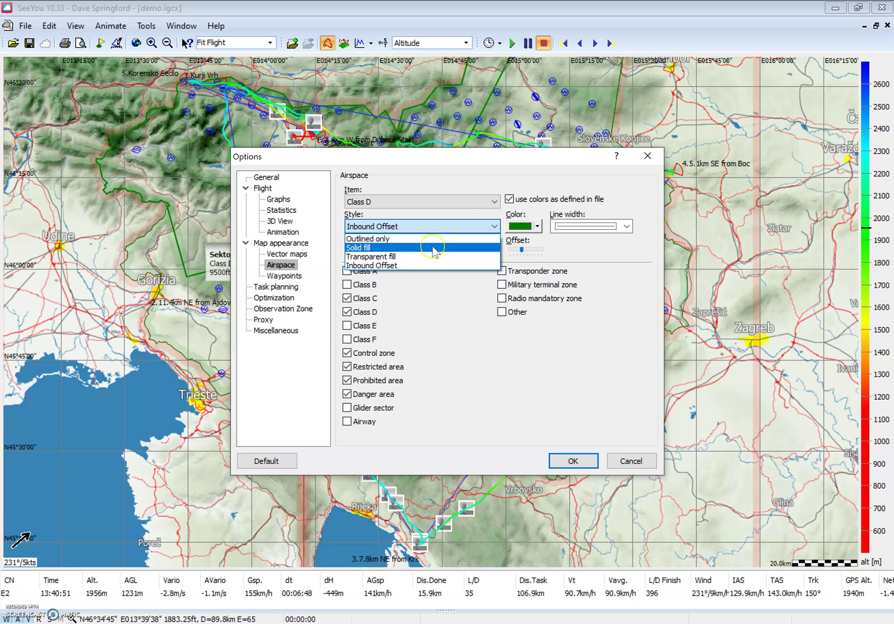
left_click(435, 249)
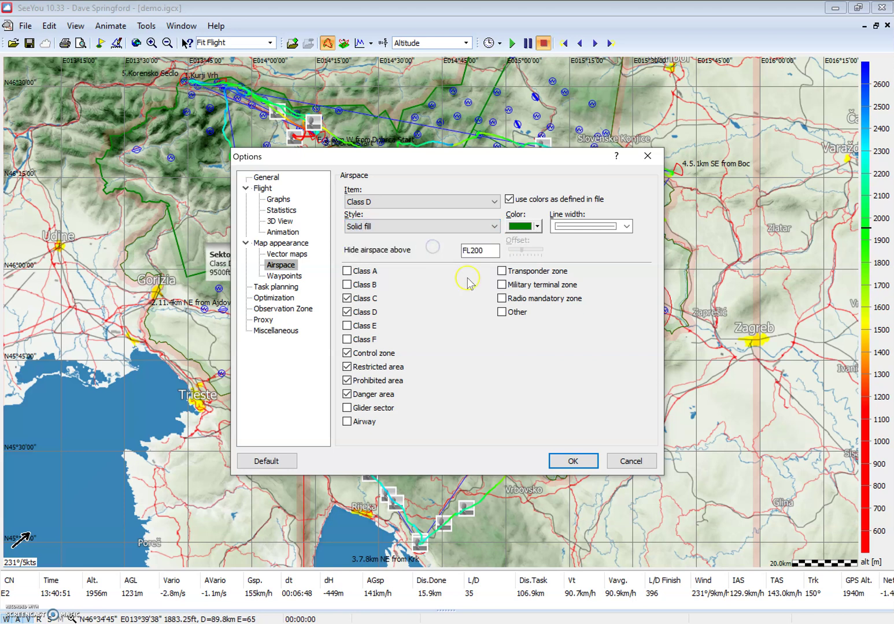
left_click(564, 462)
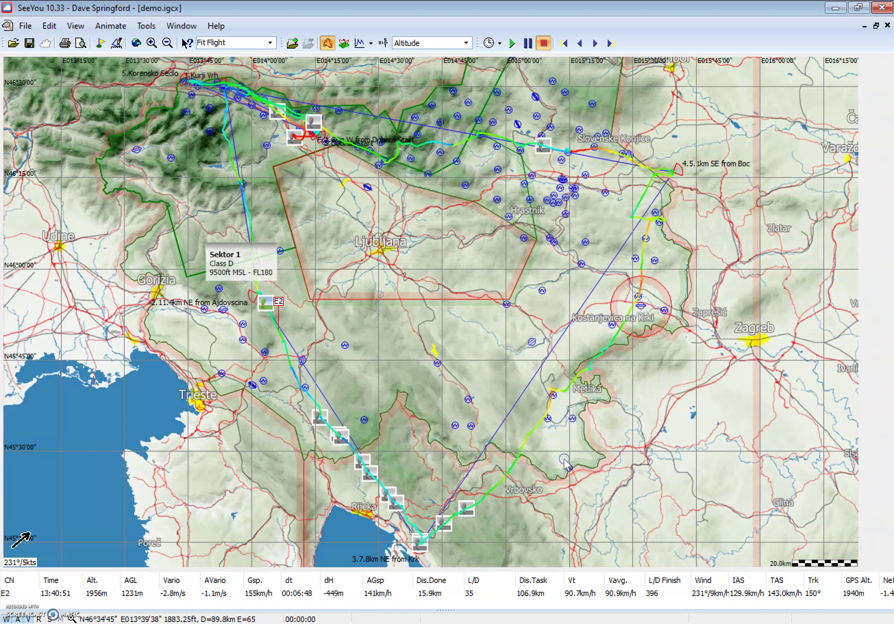
left_click(401, 354)
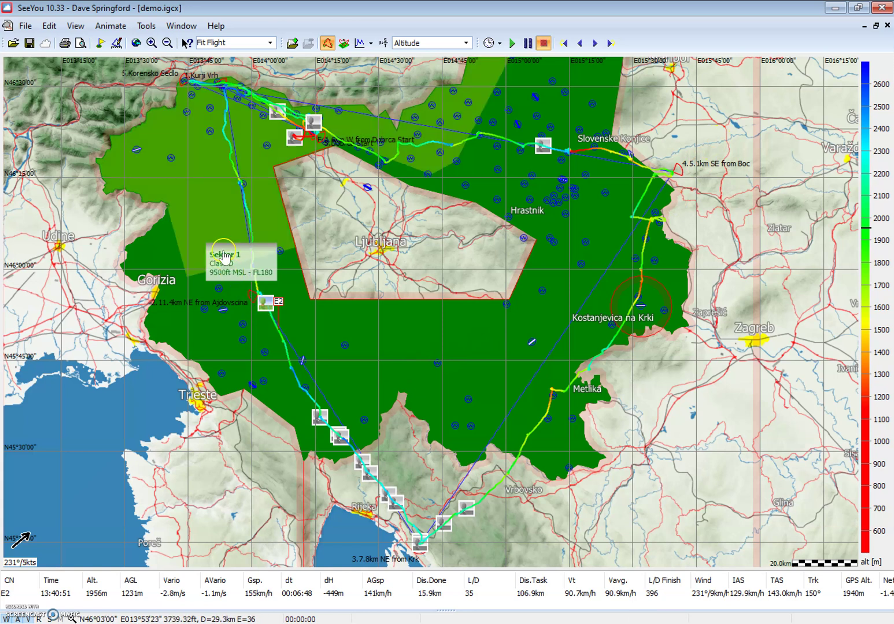
- Open the Tools menu to reach the airspace settings
left_click(144, 26)
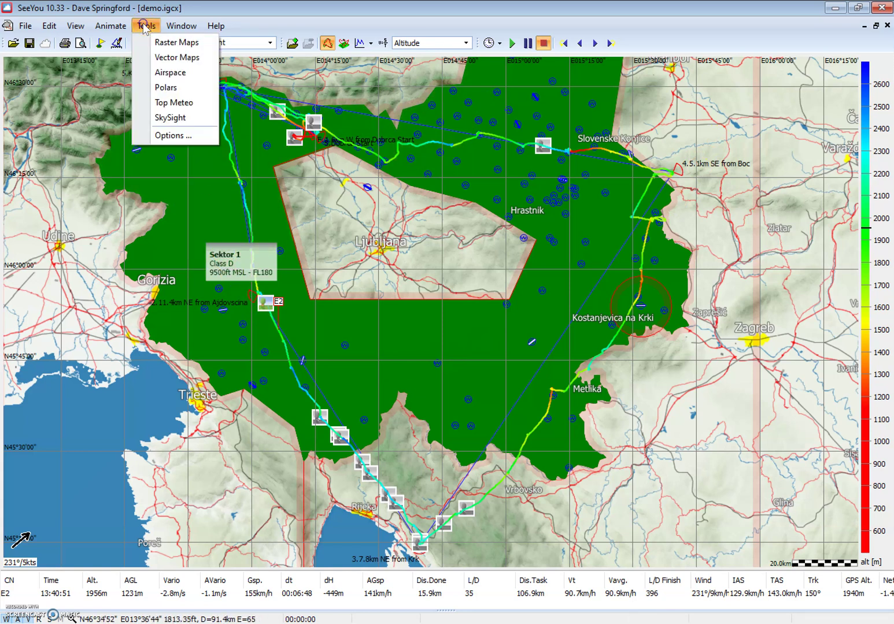
- In the Airspace dialog, set Class D's style to Transparent fill and apply it
left_click(197, 71)
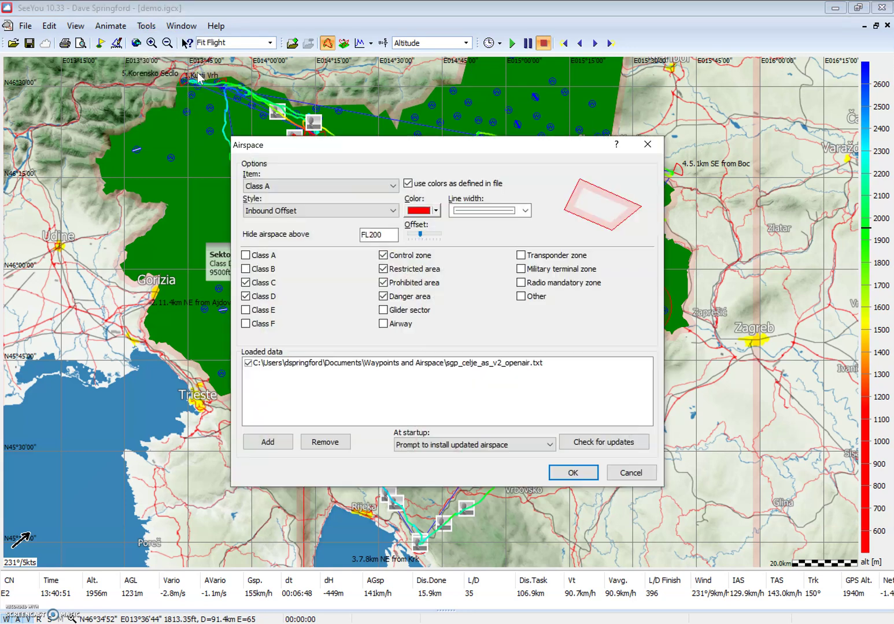
left_click(392, 185)
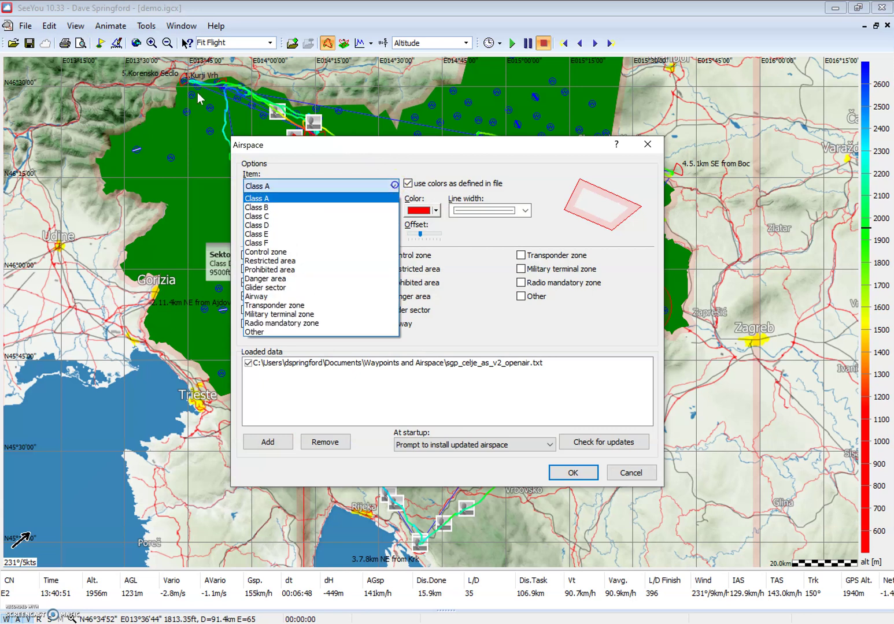
left_click(360, 225)
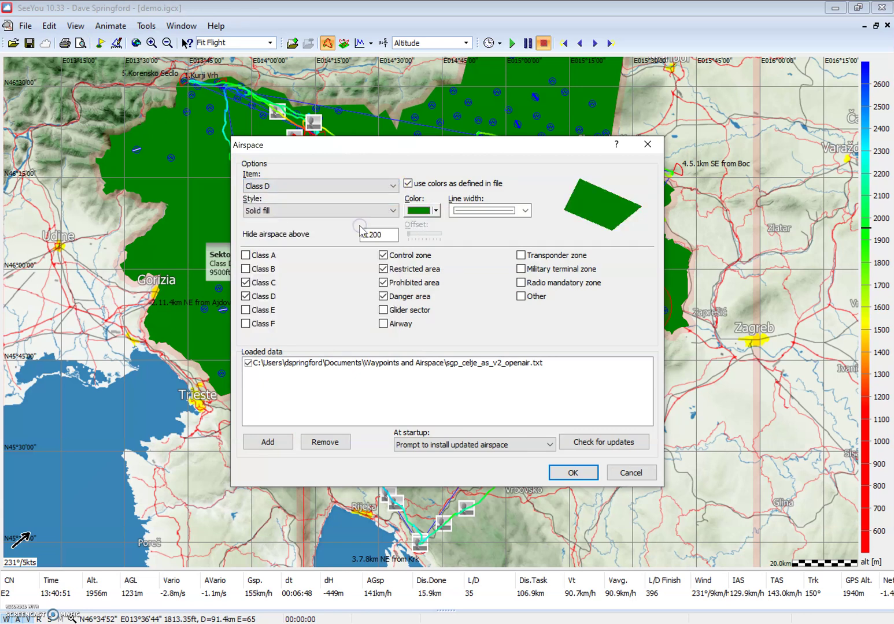
left_click(393, 210)
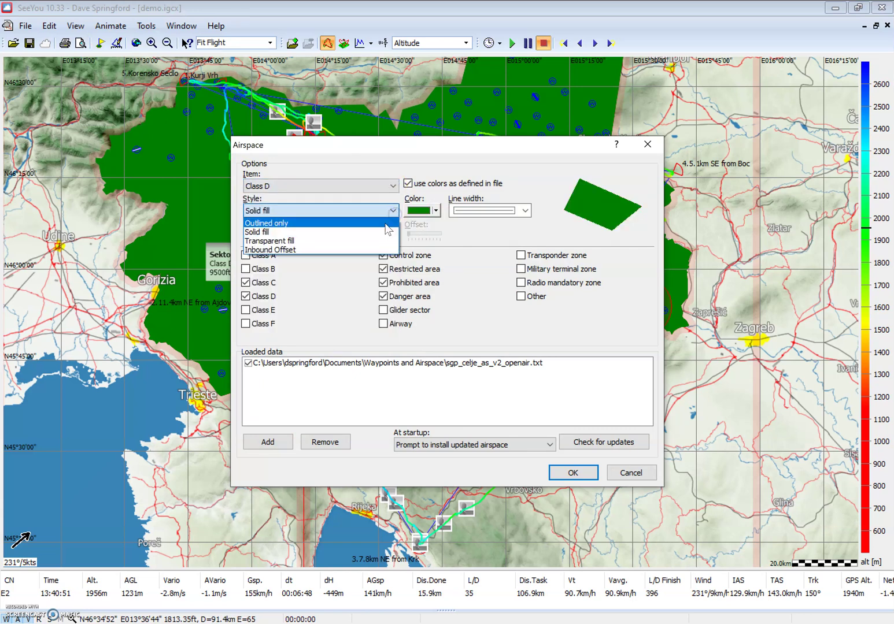
left_click(362, 241)
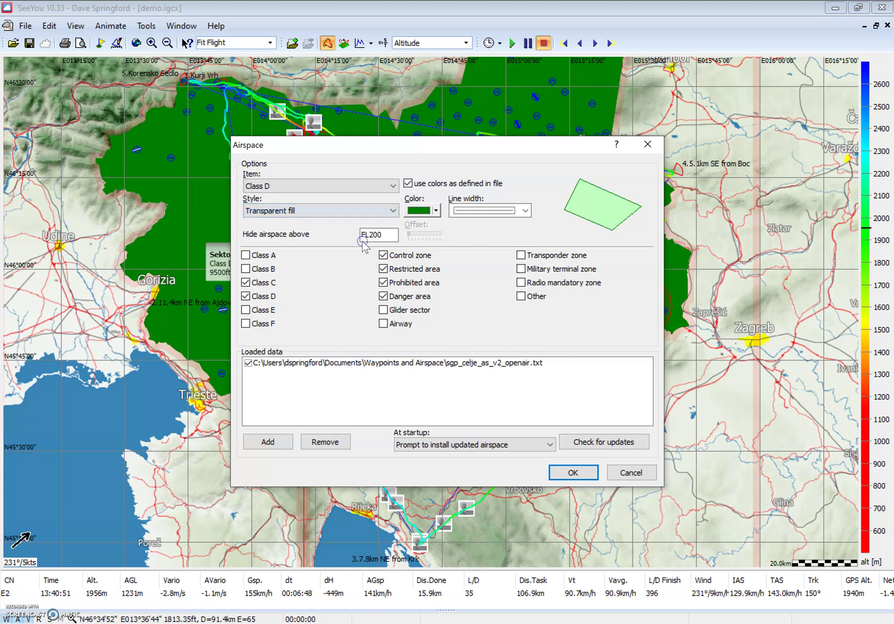
left_click(567, 473)
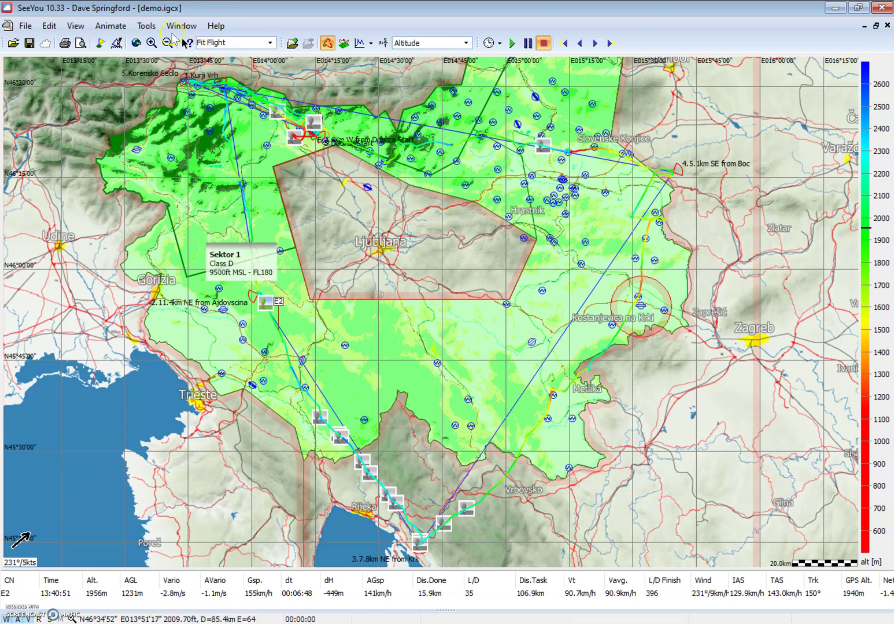
- In the Airspace settings, set the Class D airspace style to Inbound Offset
left_click(146, 26)
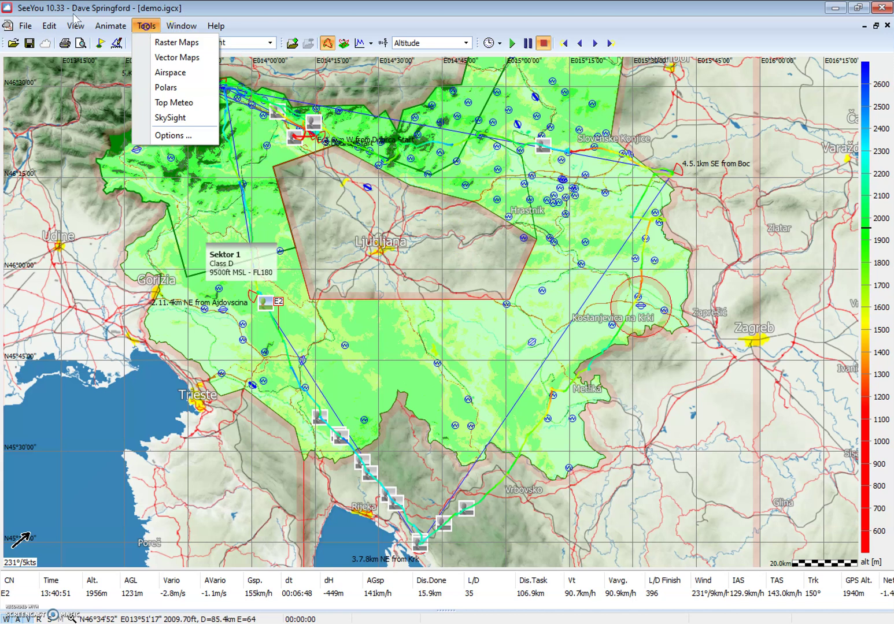
left_click(184, 73)
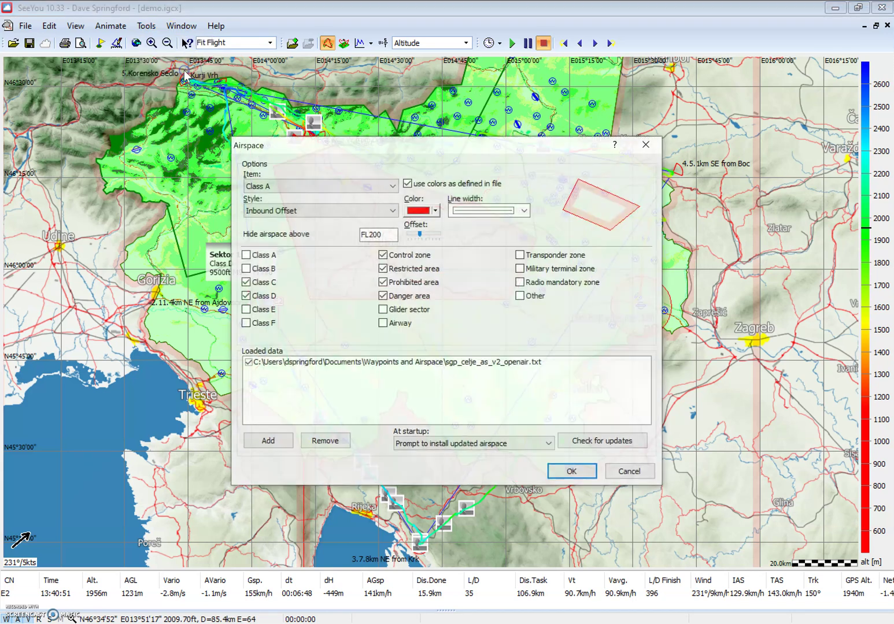
left_click(393, 186)
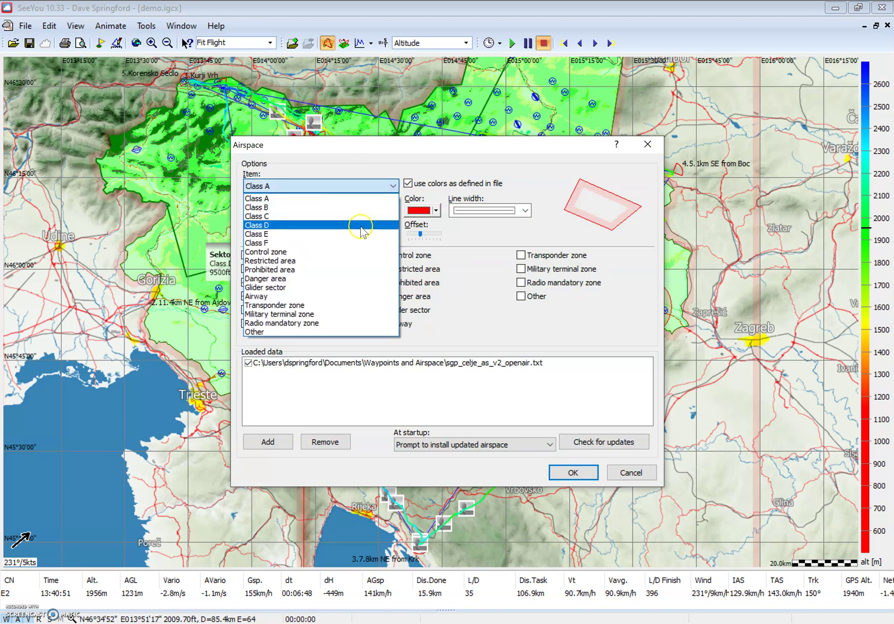
left_click(360, 225)
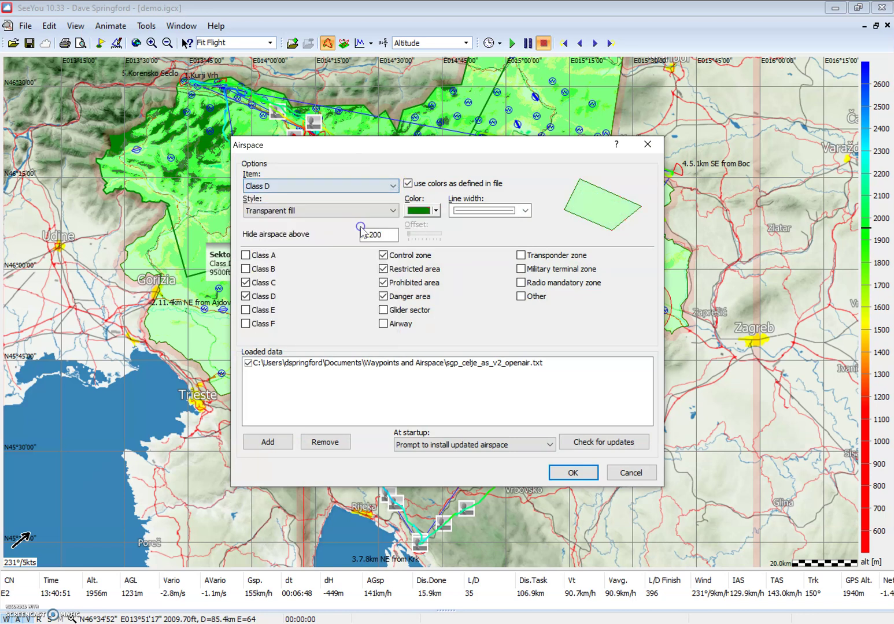
left_click(394, 211)
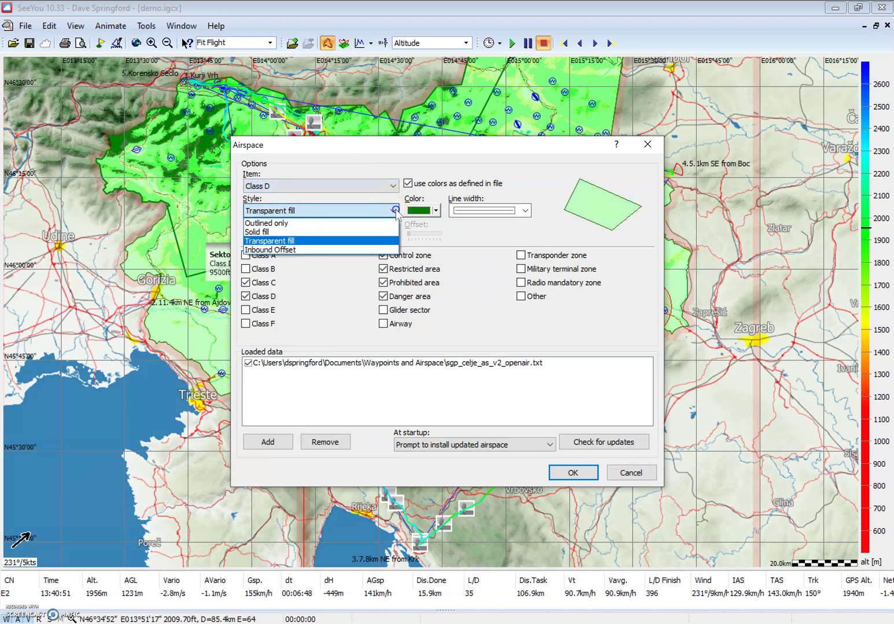
left_click(356, 250)
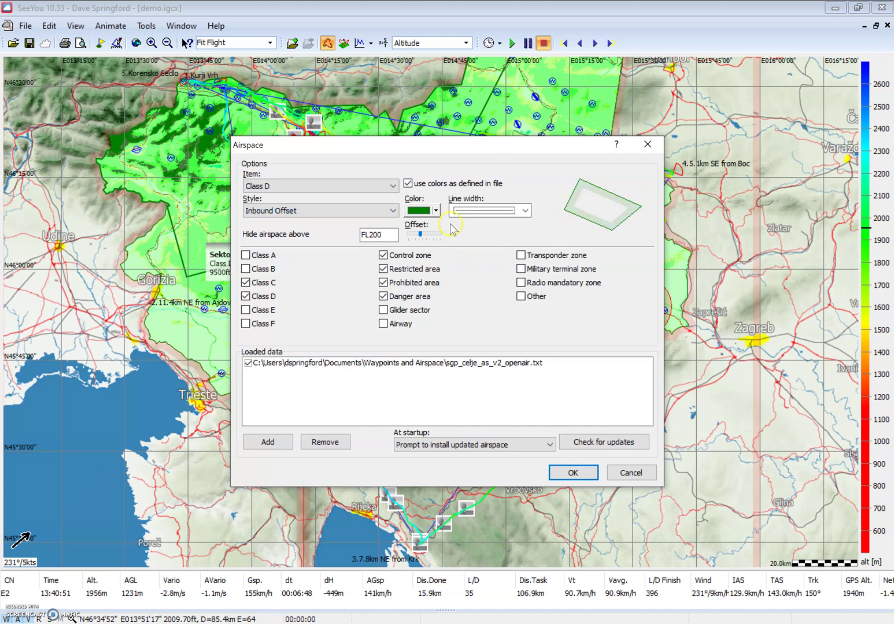
- Make the Class D outline magenta and apply it to the map
left_click(436, 209)
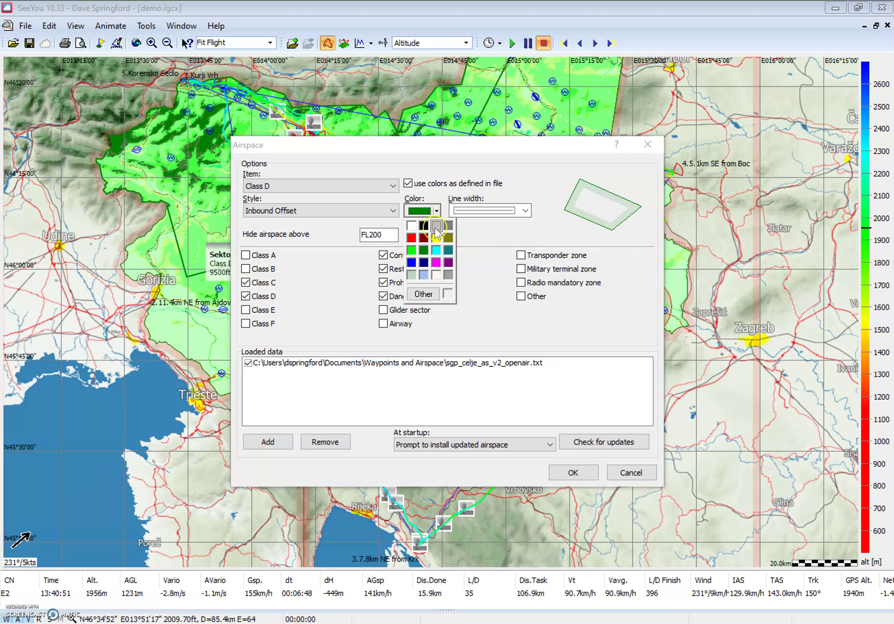
left_click(437, 238)
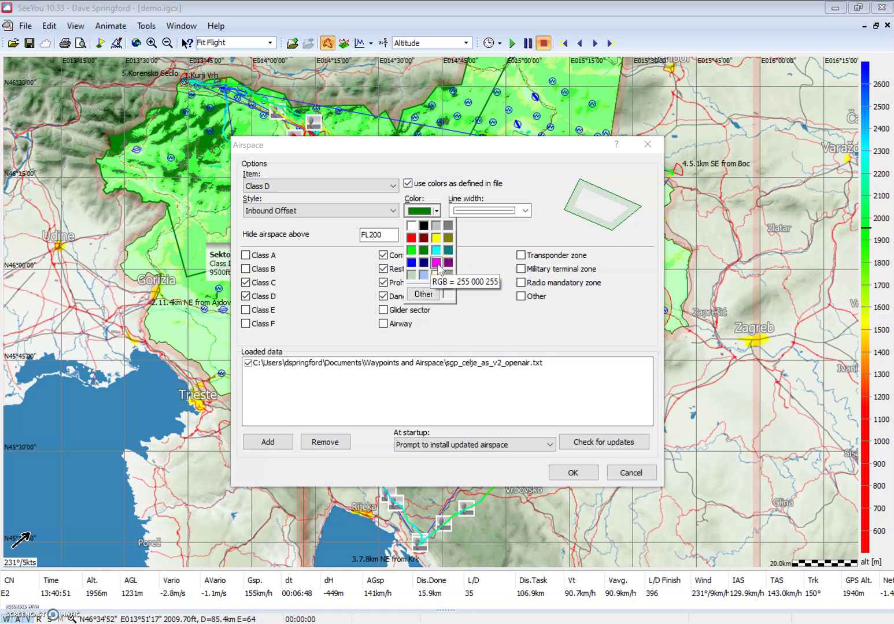
left_click(437, 264)
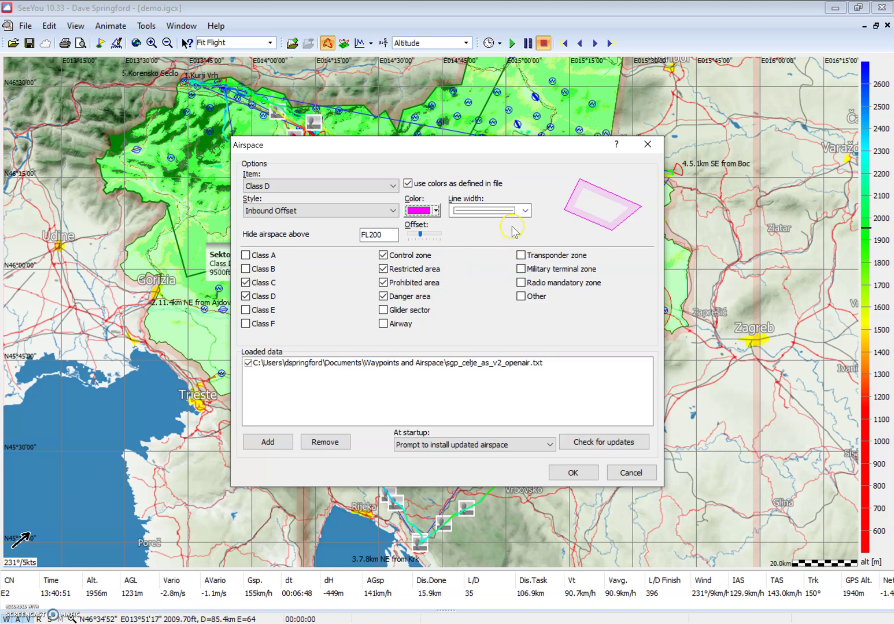
left_click(570, 474)
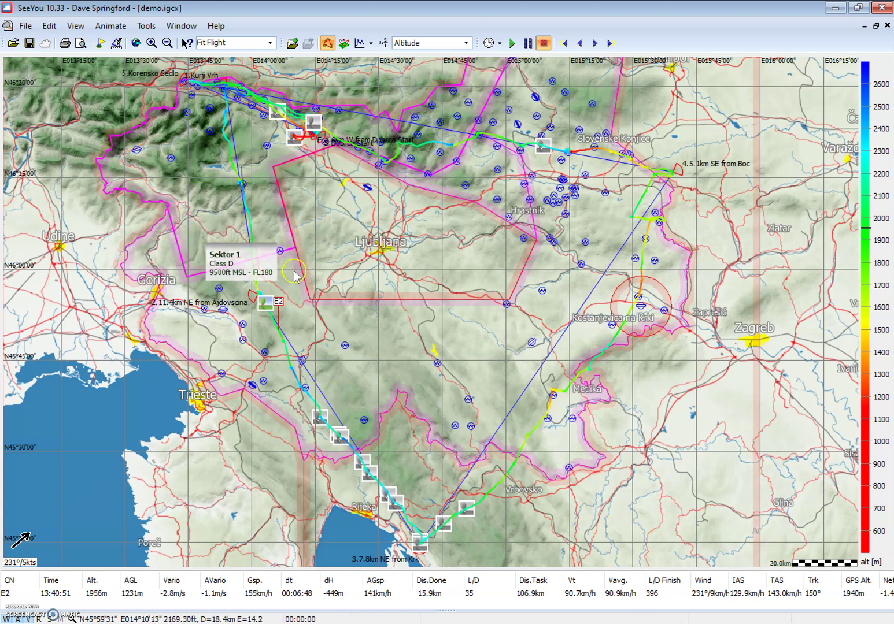
- Recolour the Class D inbound-offset outline from magenta to blue and apply it
left_click(296, 136)
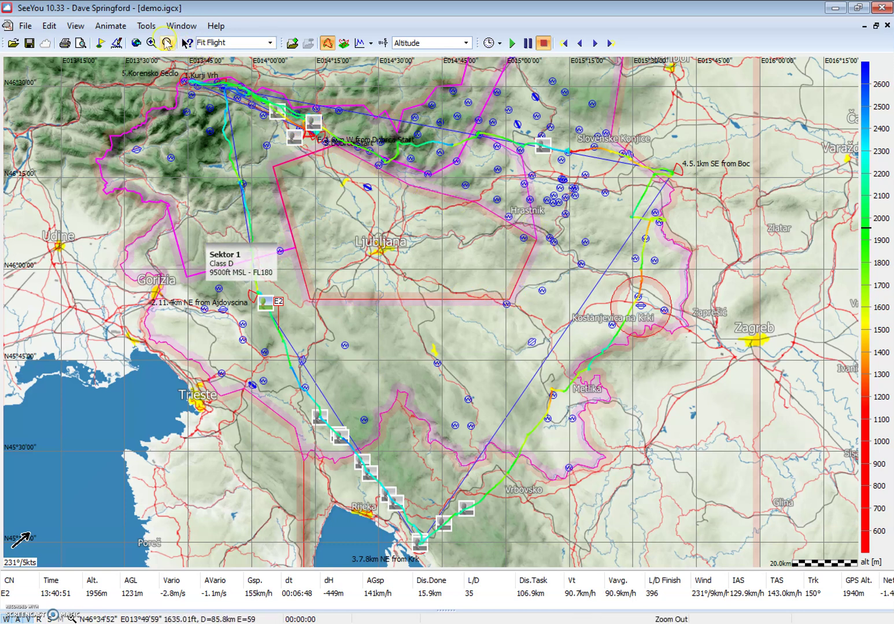
left_click(143, 27)
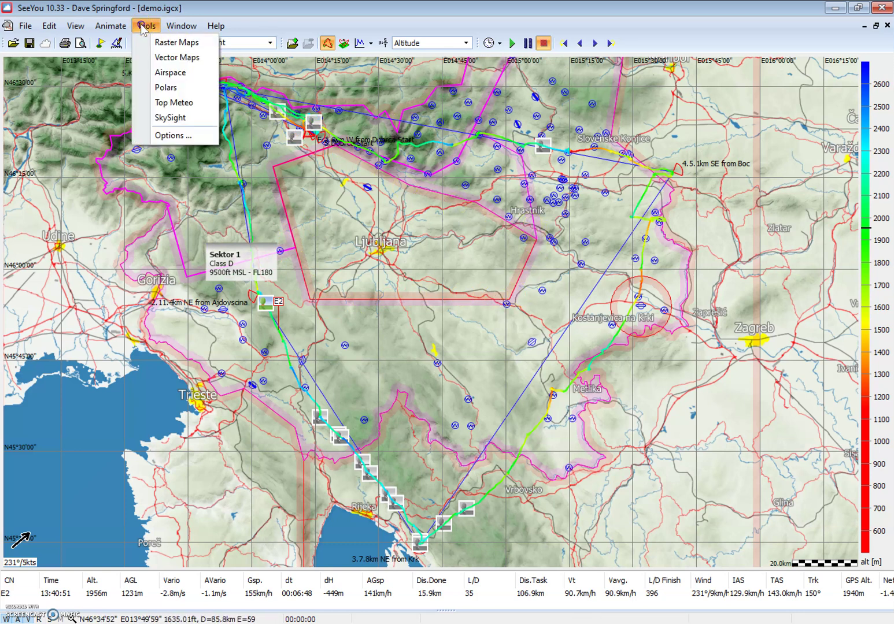
left_click(171, 73)
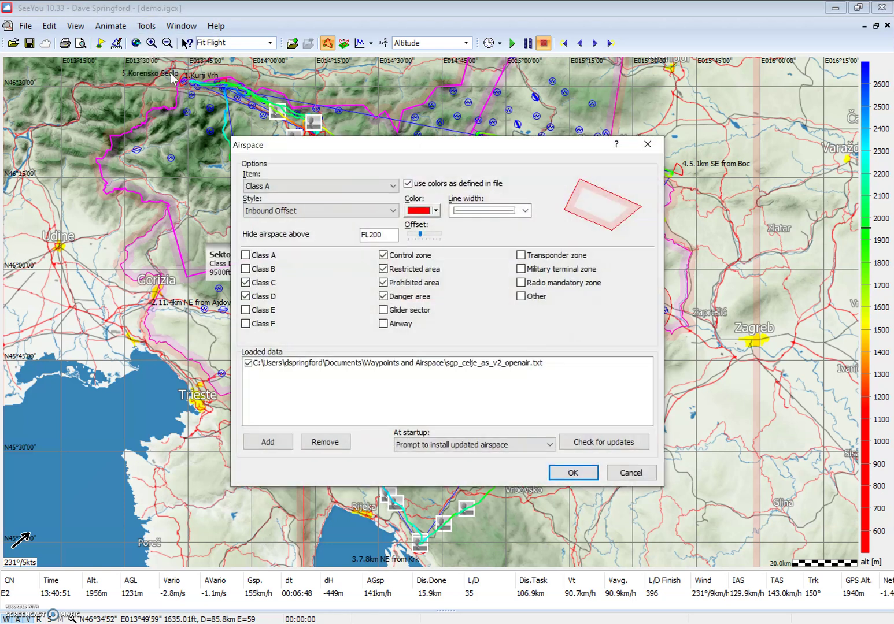
left_click(396, 187)
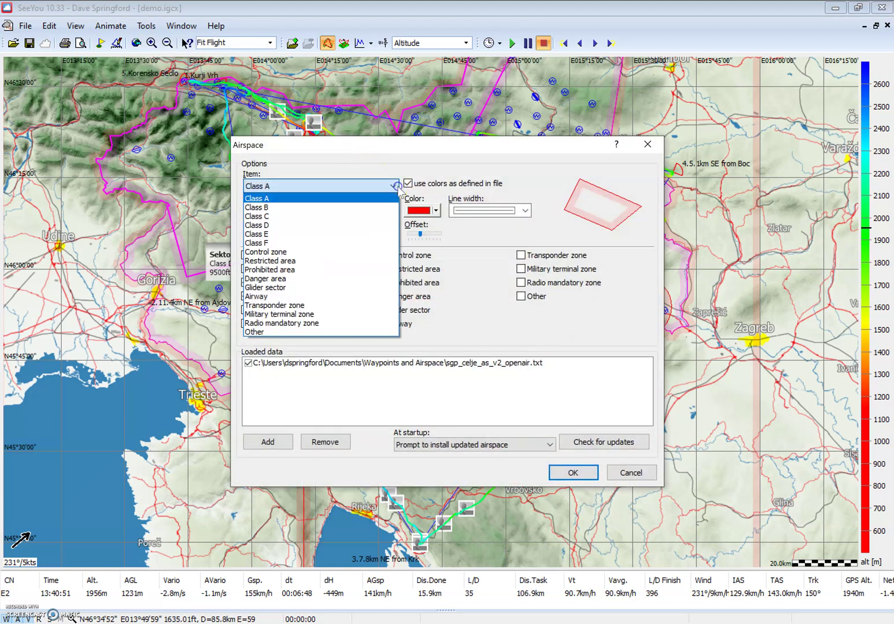
left_click(370, 226)
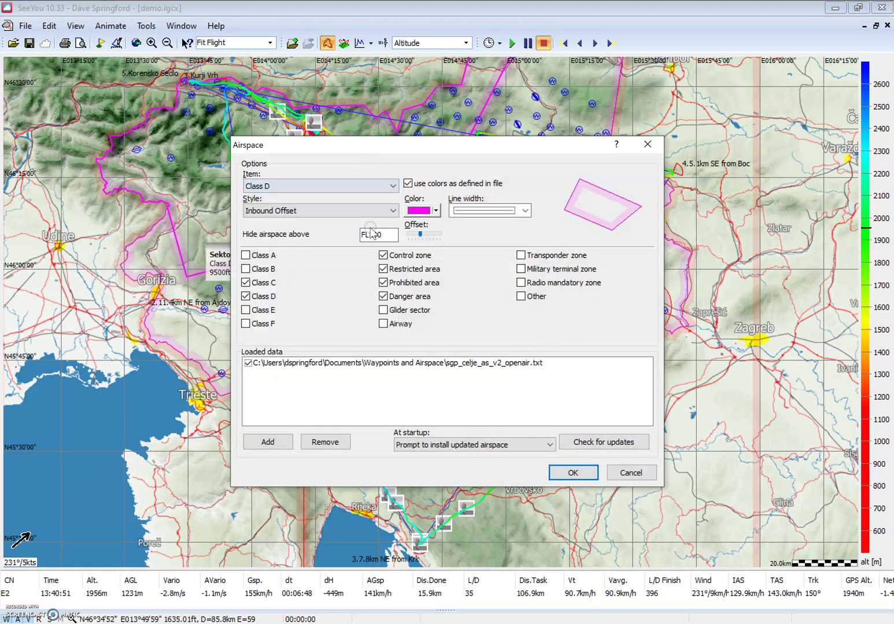
left_click(437, 212)
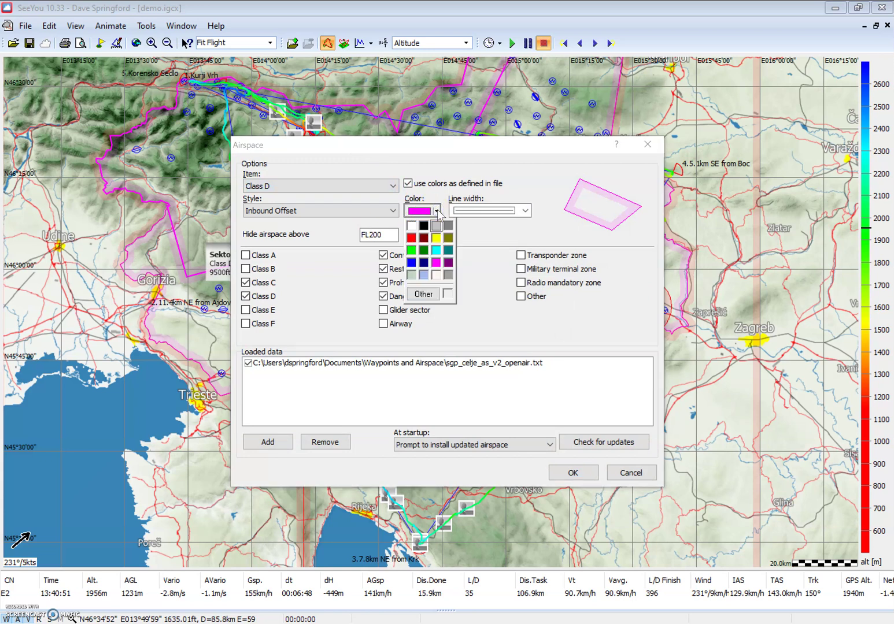
left_click(440, 266)
left_click(411, 263)
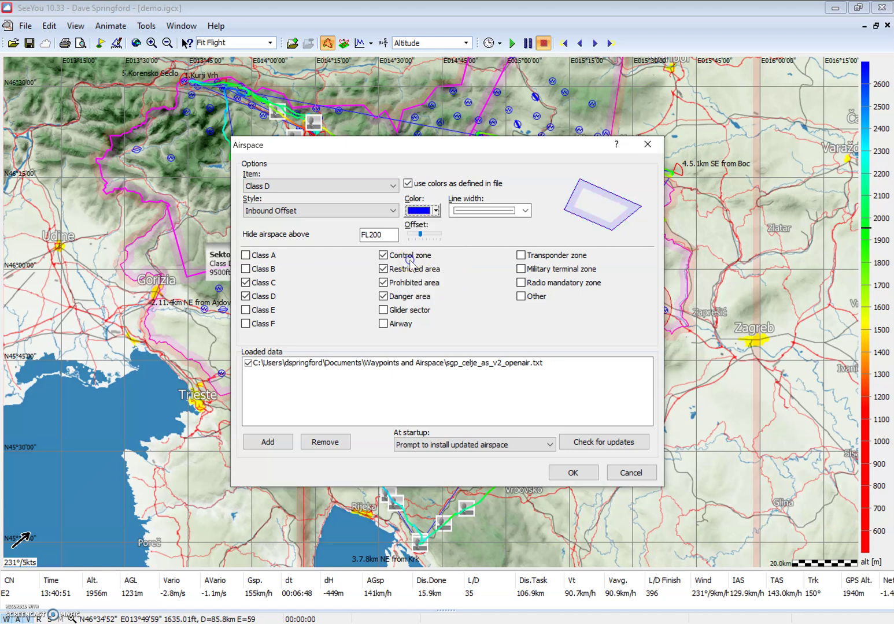
left_click(573, 471)
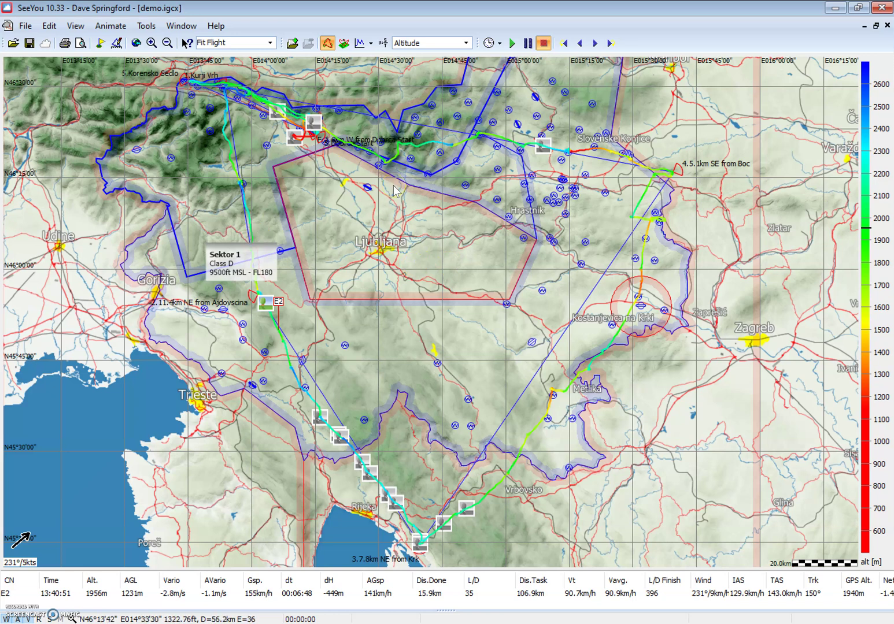
- Set the airspace At startup option to "Don't check for updates"
left_click(141, 26)
left_click(165, 73)
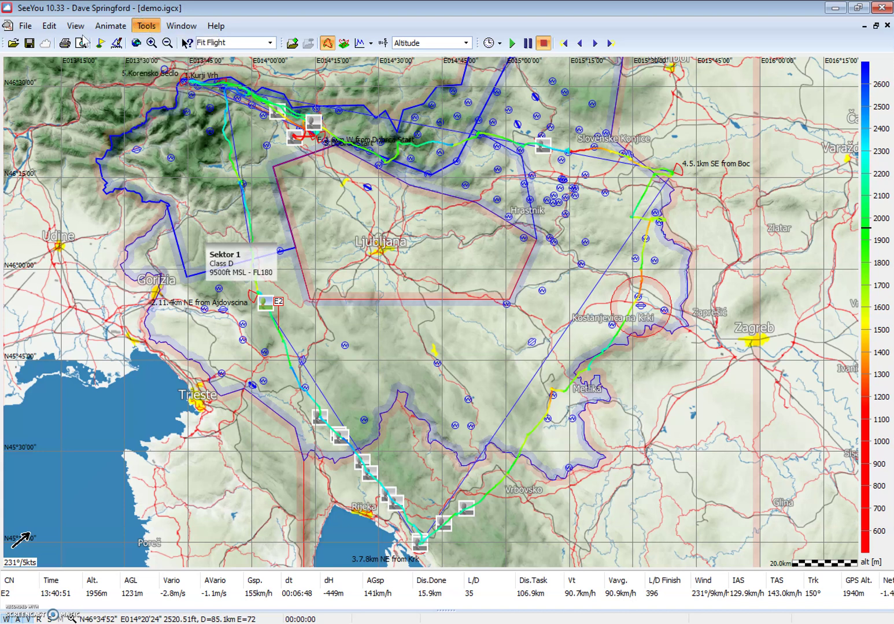
left_click(346, 384)
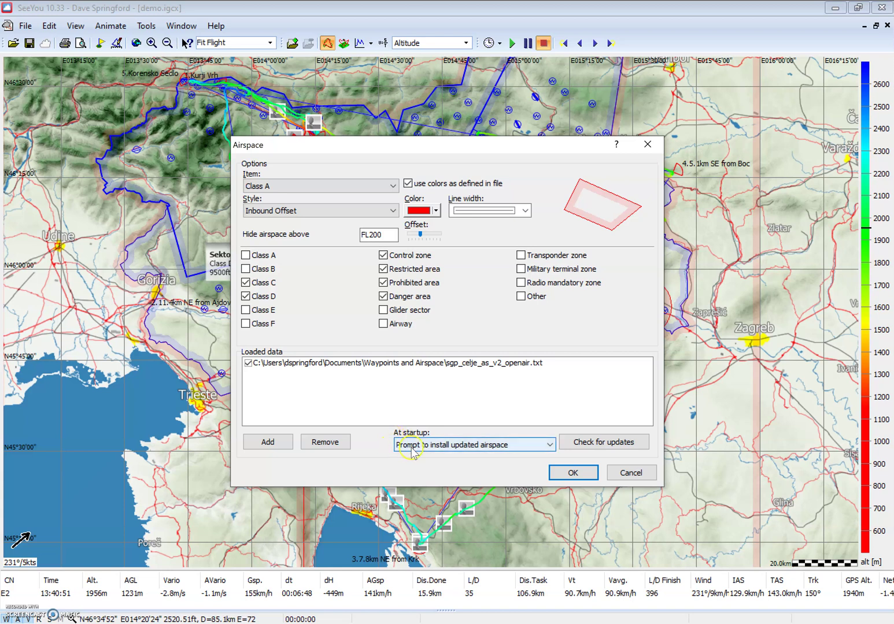
left_click(551, 446)
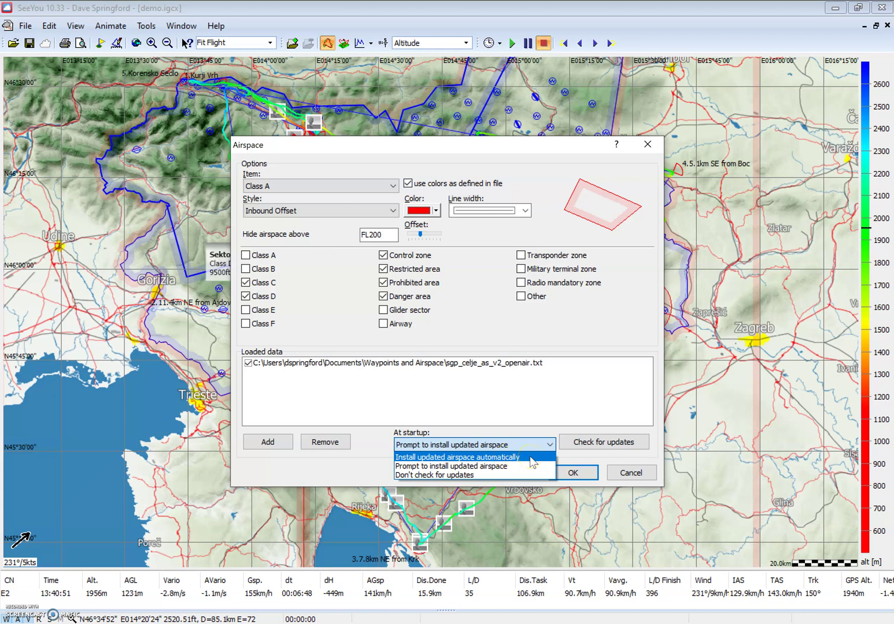
left_click(447, 475)
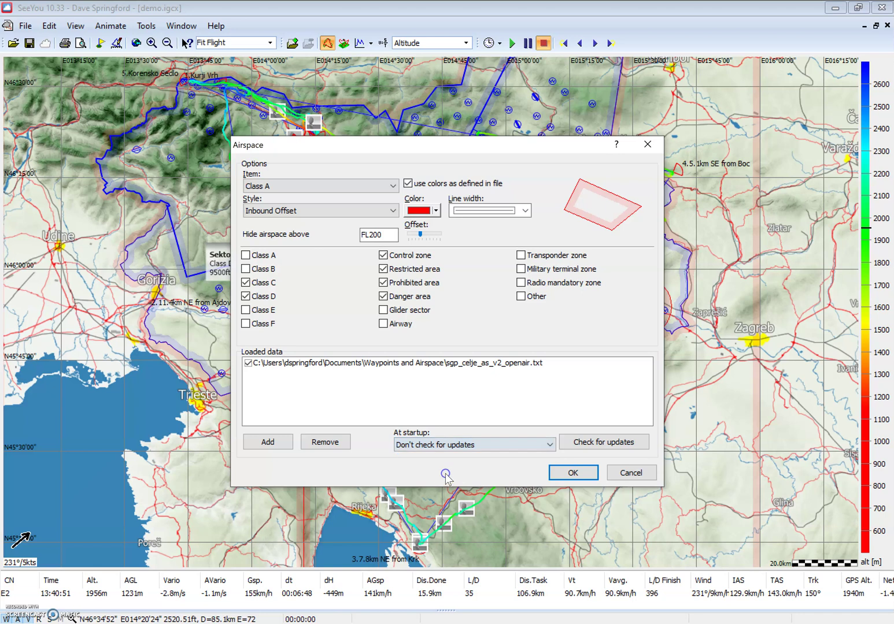